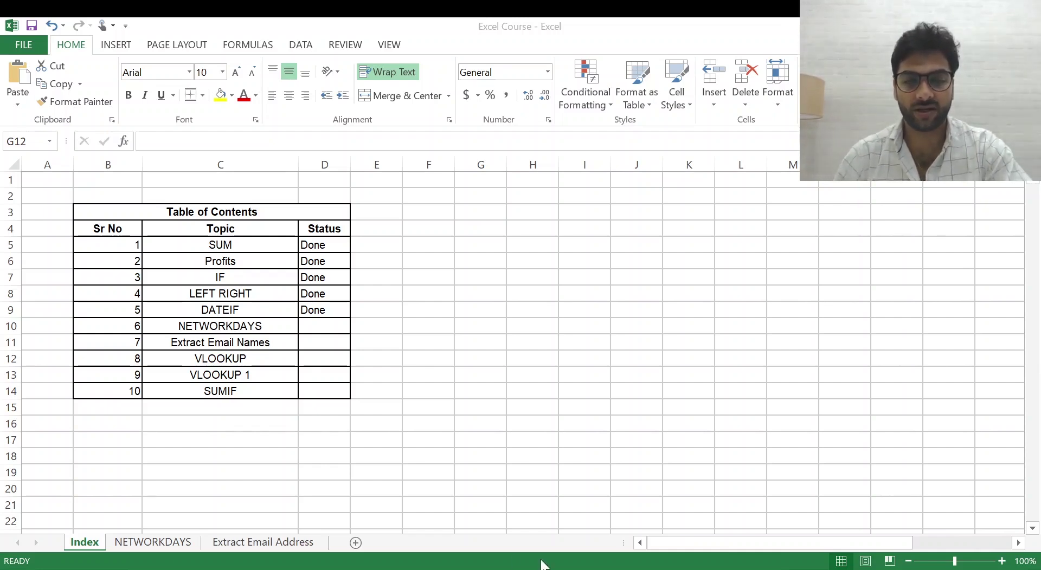
Open the NETWORKDAYS worksheet and switch to ChatGPT in the browser
click(131, 544)
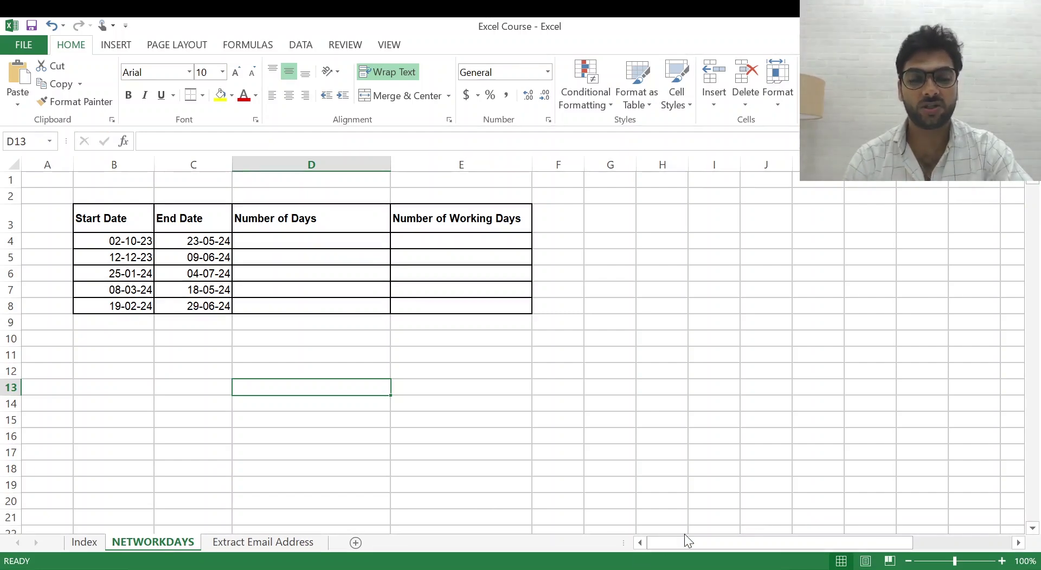
key(alt+Tab)
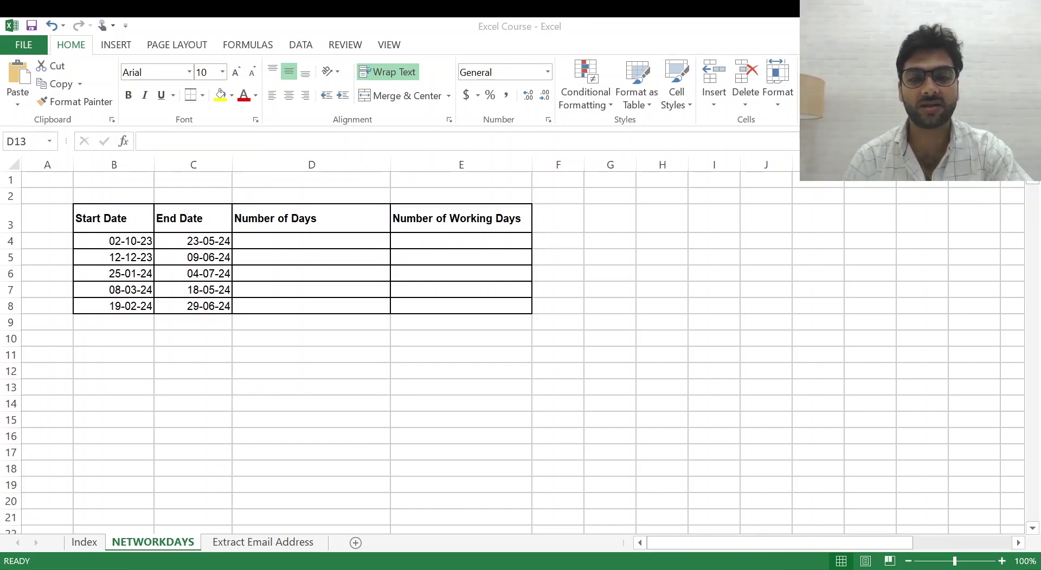
key(alt+Tab)
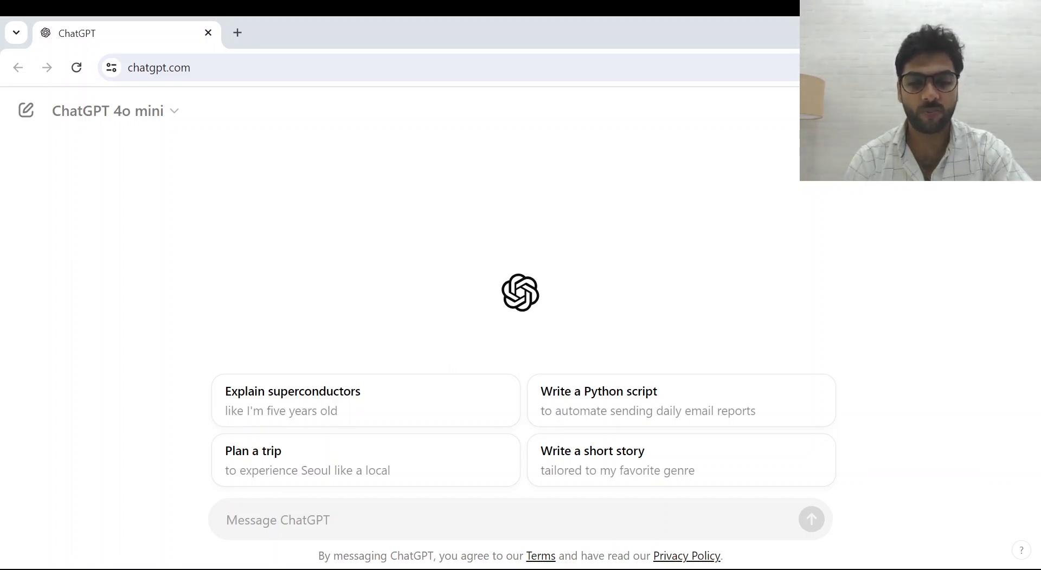
Begin a ChatGPT message with "Hello! I am new to Excel. I have data of start and end date."
click(438, 535)
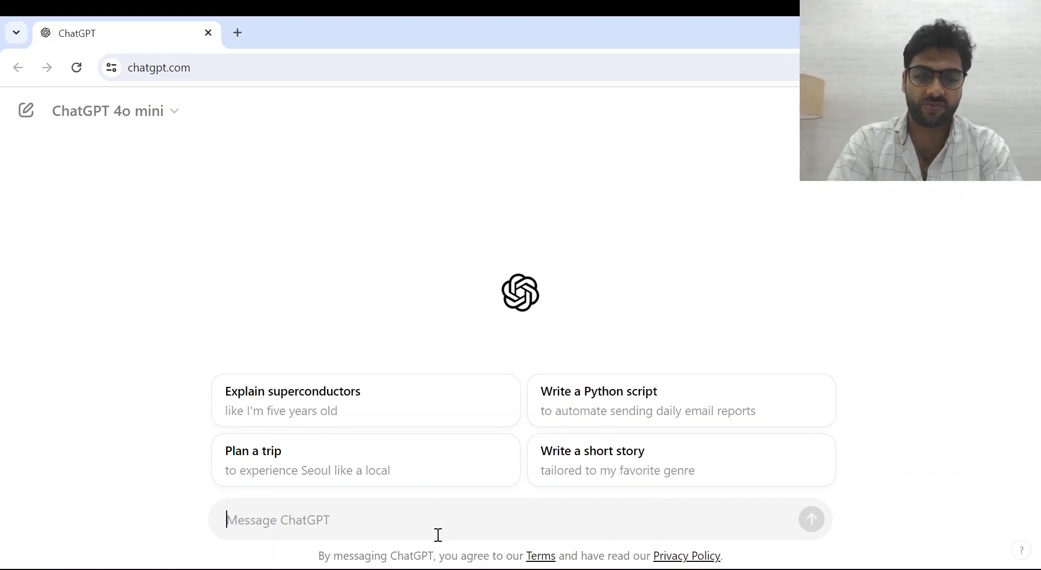
text(Hello! I am n)
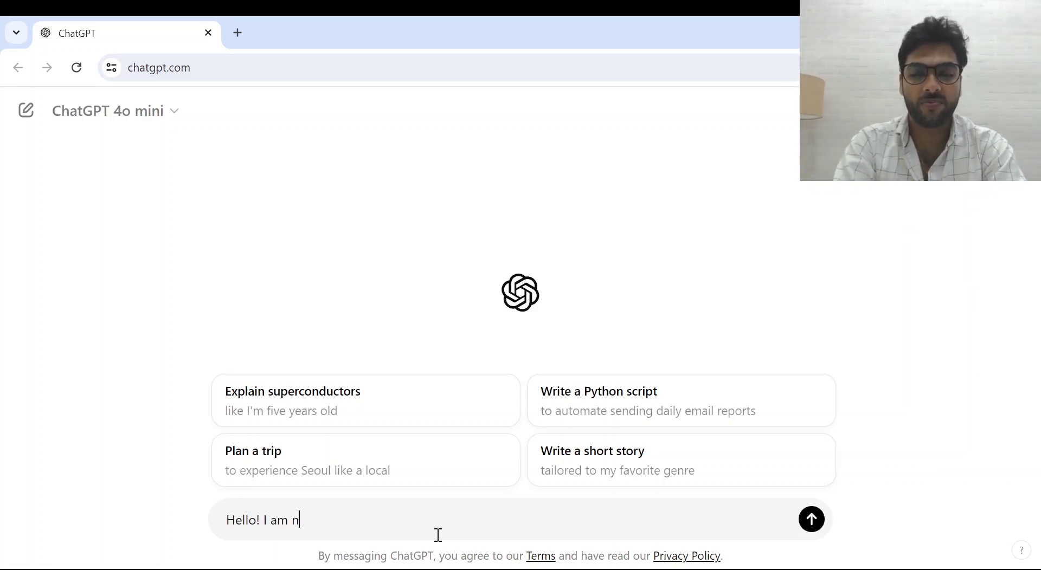
text(ew to Excel.)
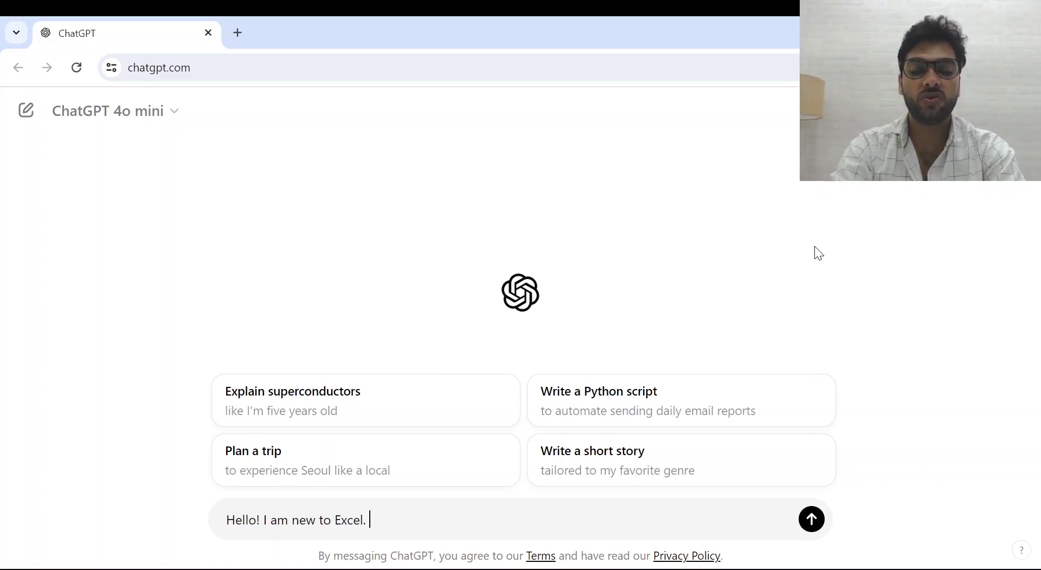
text(I hav)
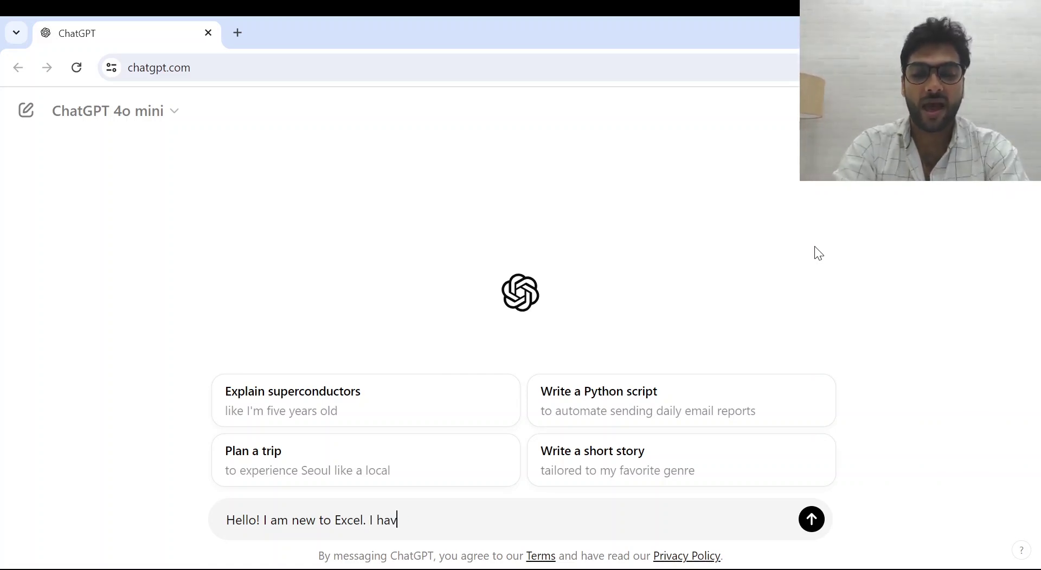
text(e data )
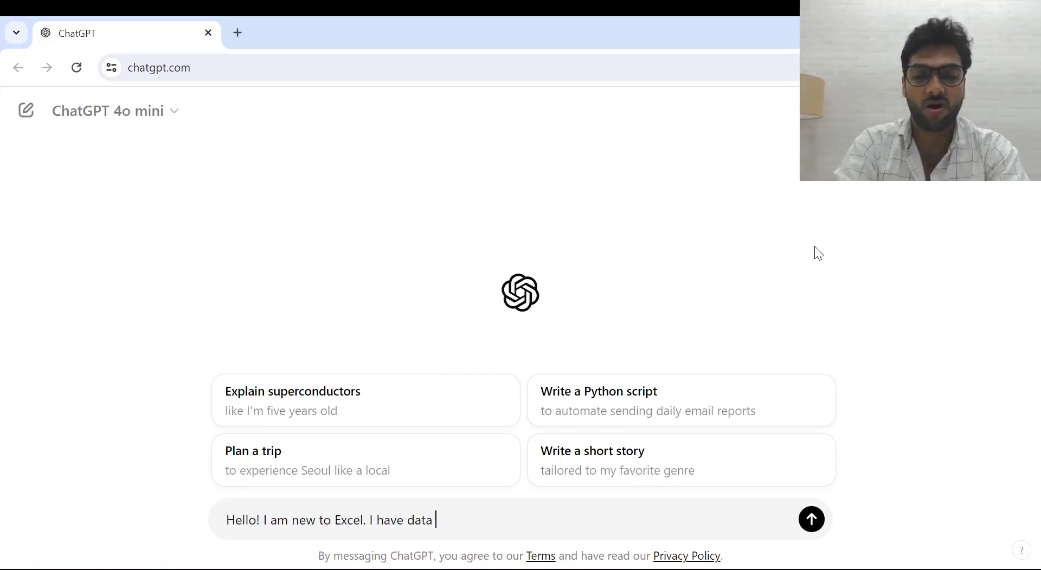
text(of start and)
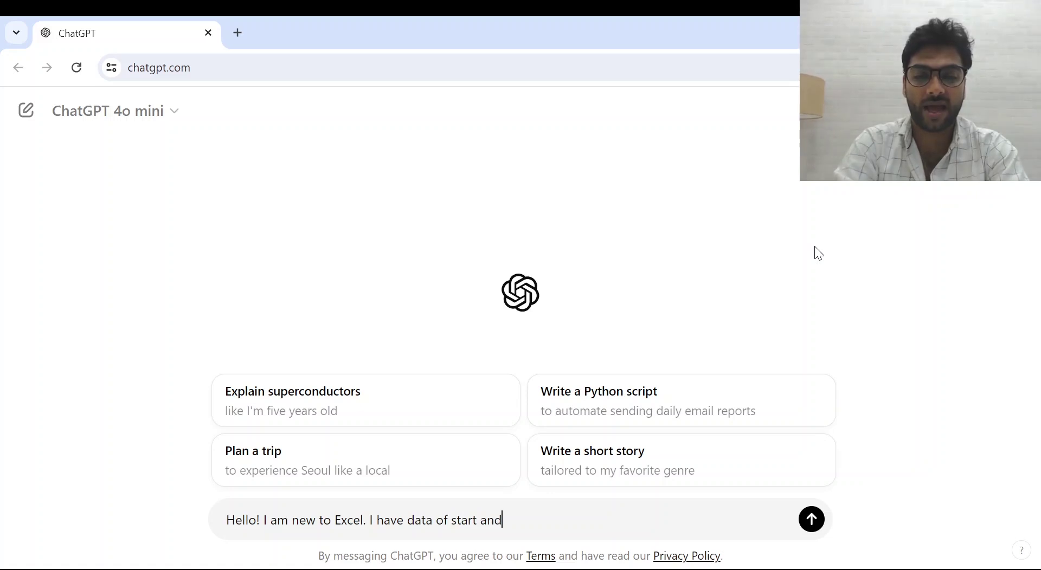
text( end date. I )
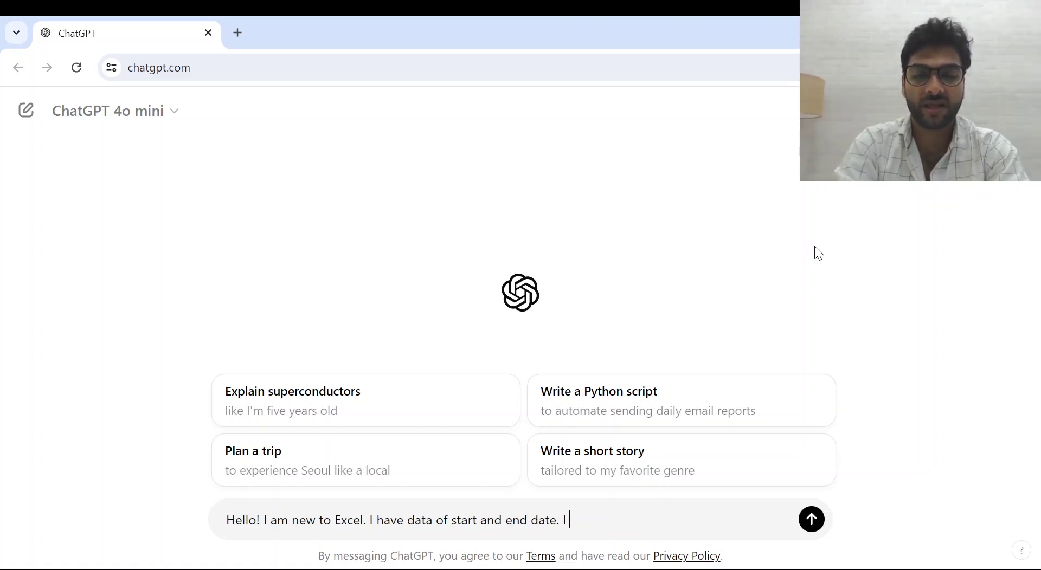
Add the request "I need to calculate the number of days within the given range." to the message
text(need to calcu)
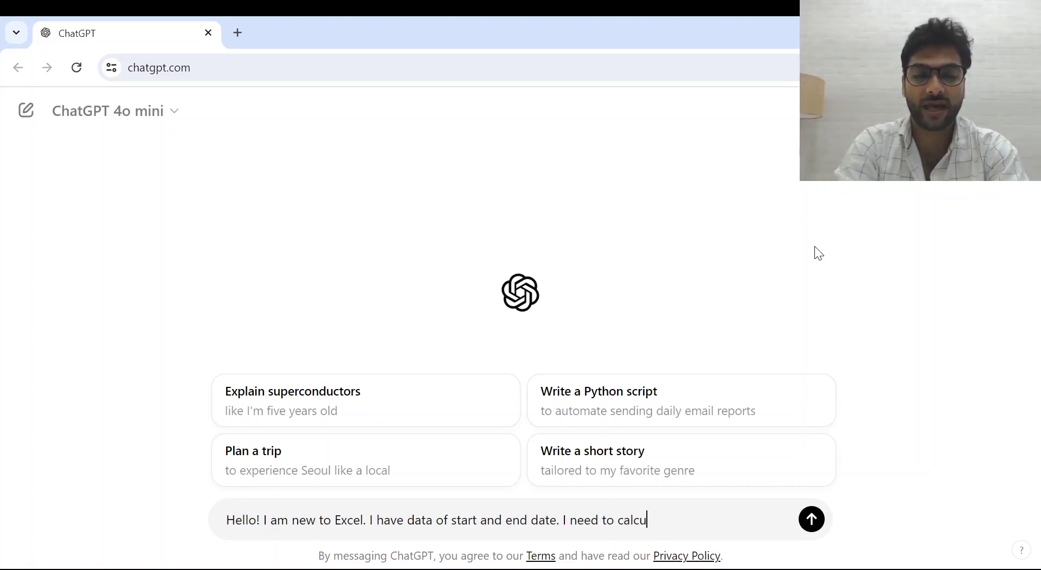
text(late the number of days within the given eange)
key(BackSpace)
key(BackSpace)
key(BackSpace)
key(BackSpace)
key(BackSpace)
text(range. Please a)
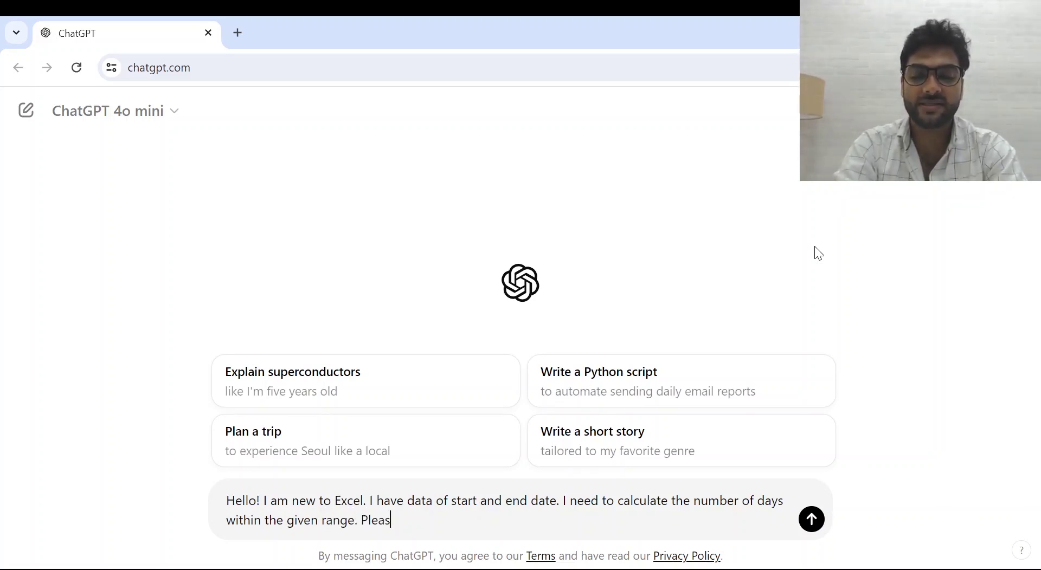
End the message with "Please help me with the appropriate function." and send it
key(BackSpace)
text(help w)
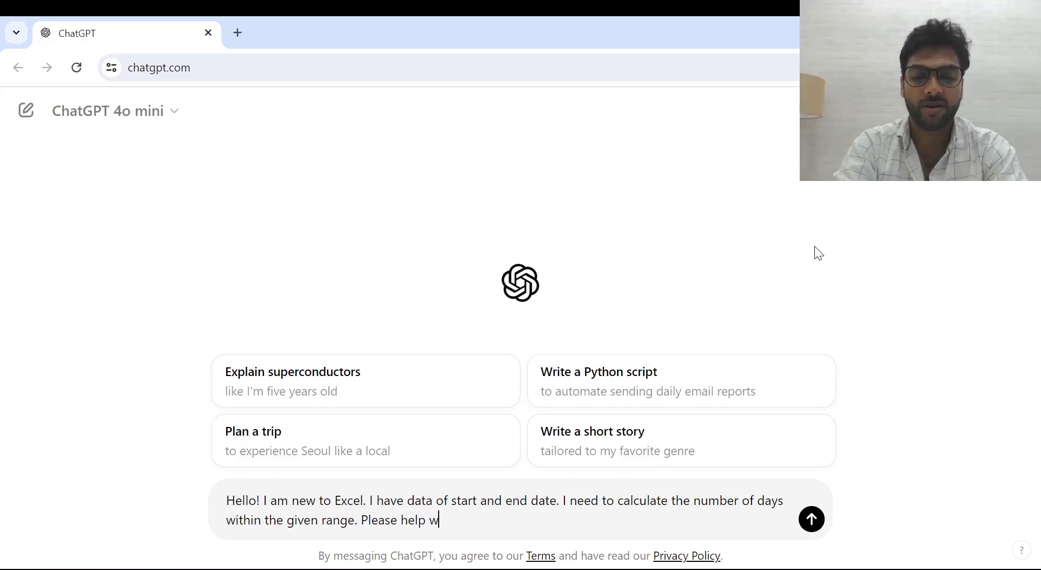
key(BackSpace)
text(me)
text( with the appropira)
key(BackSpace)
key(BackSpace)
key(BackSpace)
text(riate function.)
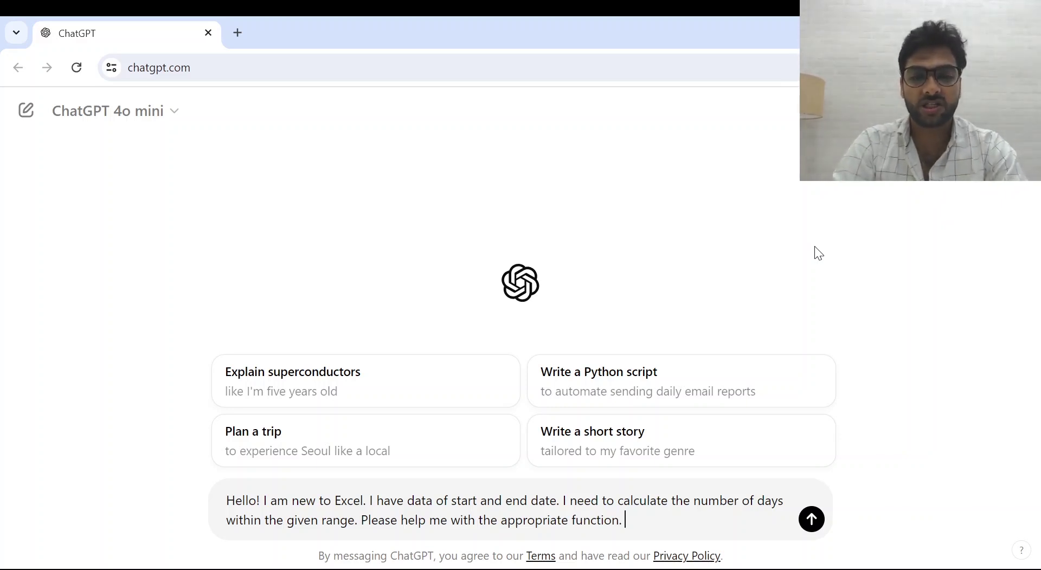
key(Return)
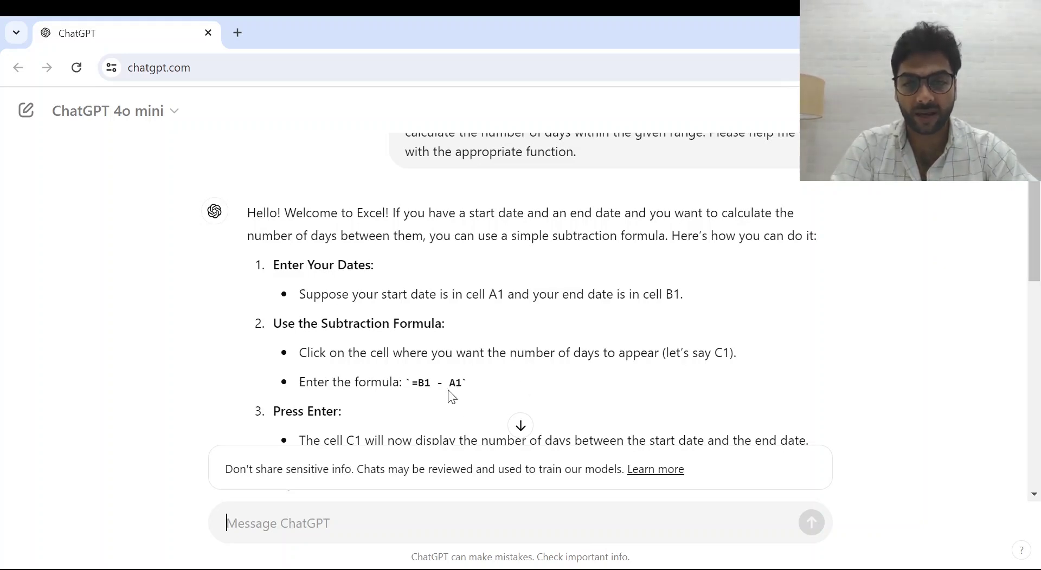
Copy the formula =B1 - A1 from ChatGPT's reply and paste it into cell D4 of the Excel worksheet
drag(462, 381, 415, 386)
key(ctrl+c)
scroll(467, 353, down, 2)
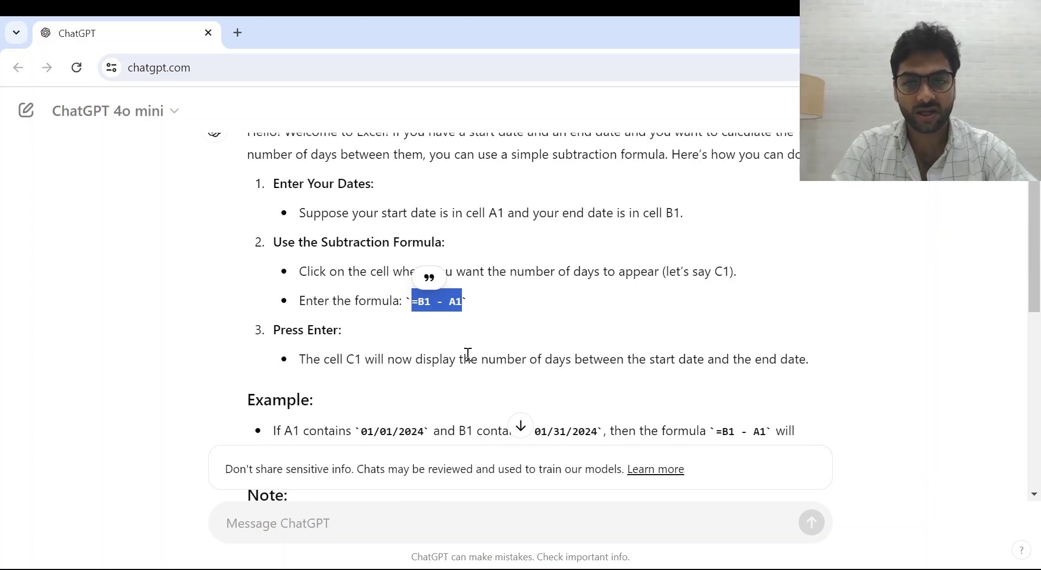
key(alt+Tab)
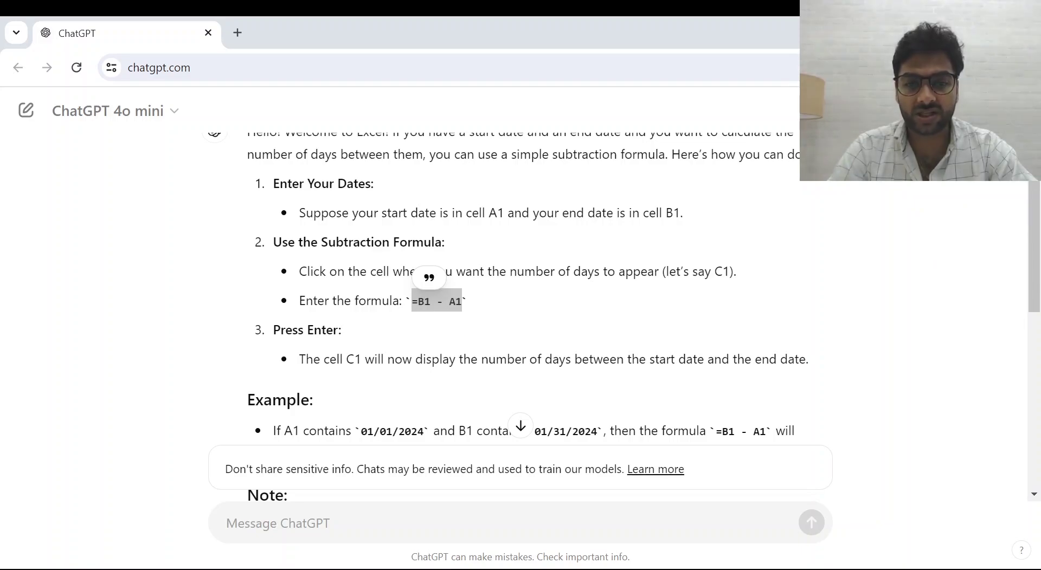
key(alt+Tab)
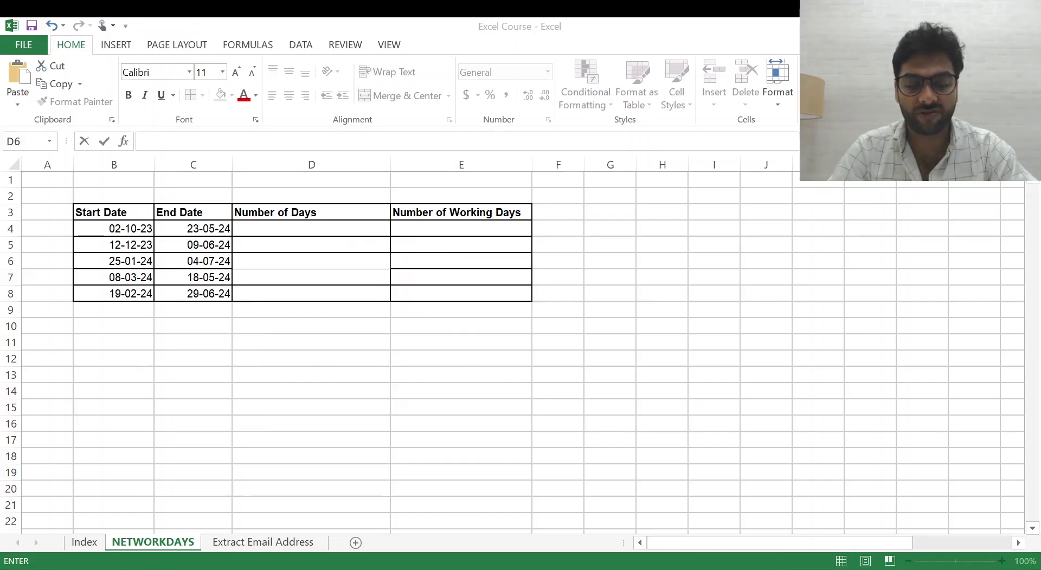
click(280, 232)
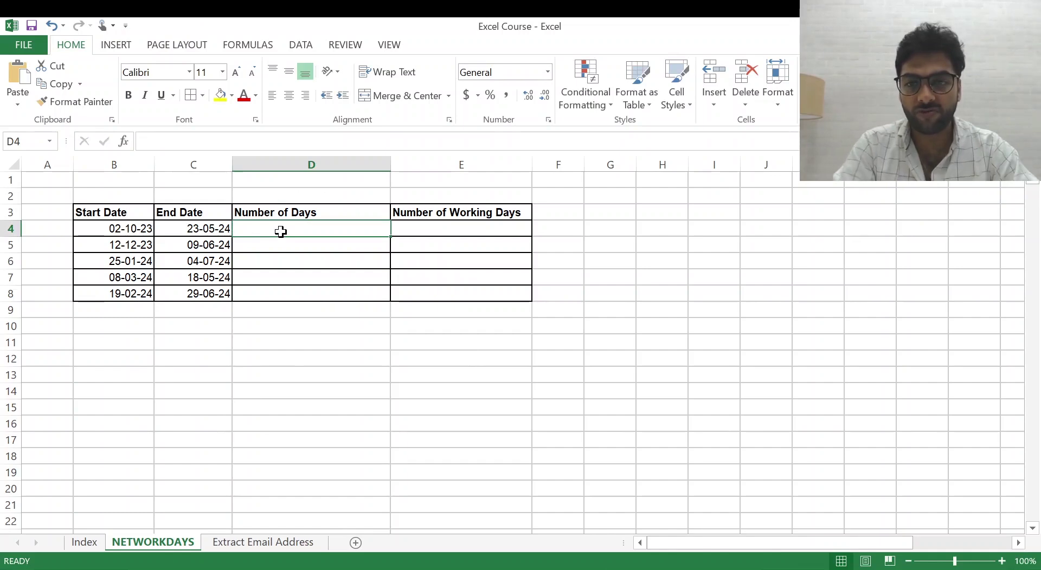
key(ctrl+v)
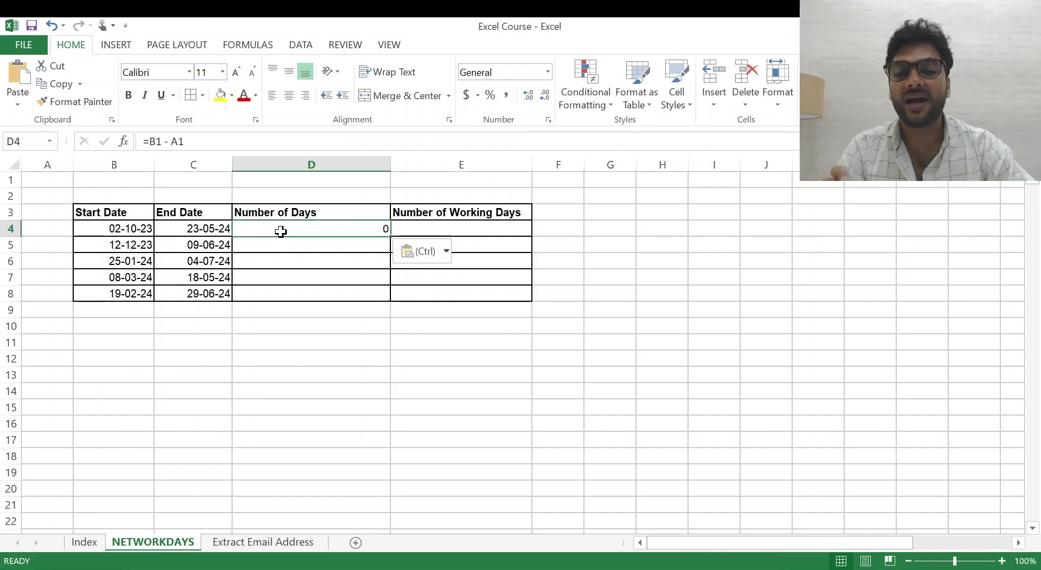
Correct the cell references in the Number of Days formula in D4 so it reads =C4 - B4
click(118, 181)
click(53, 179)
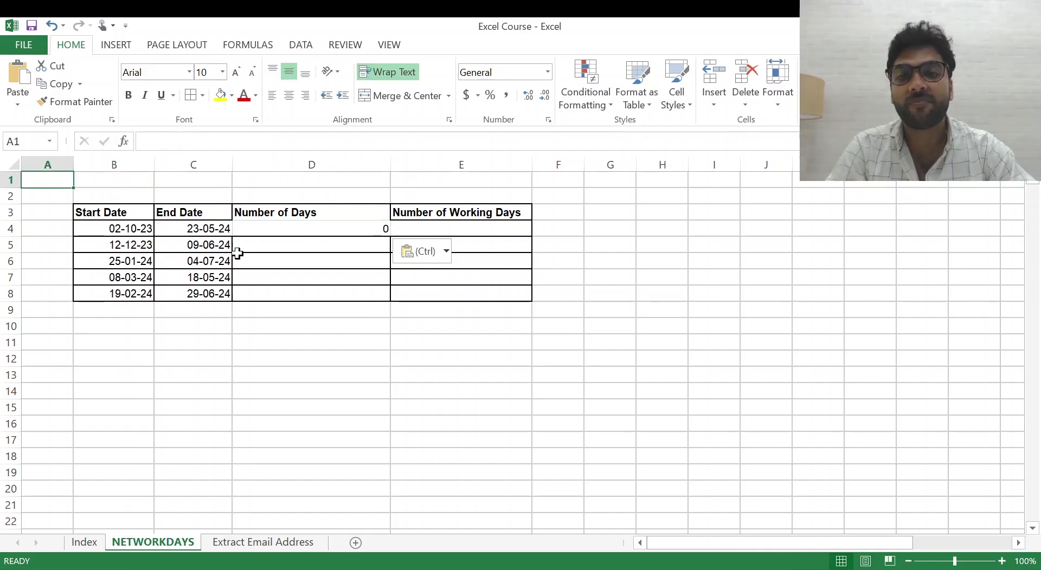
click(192, 231)
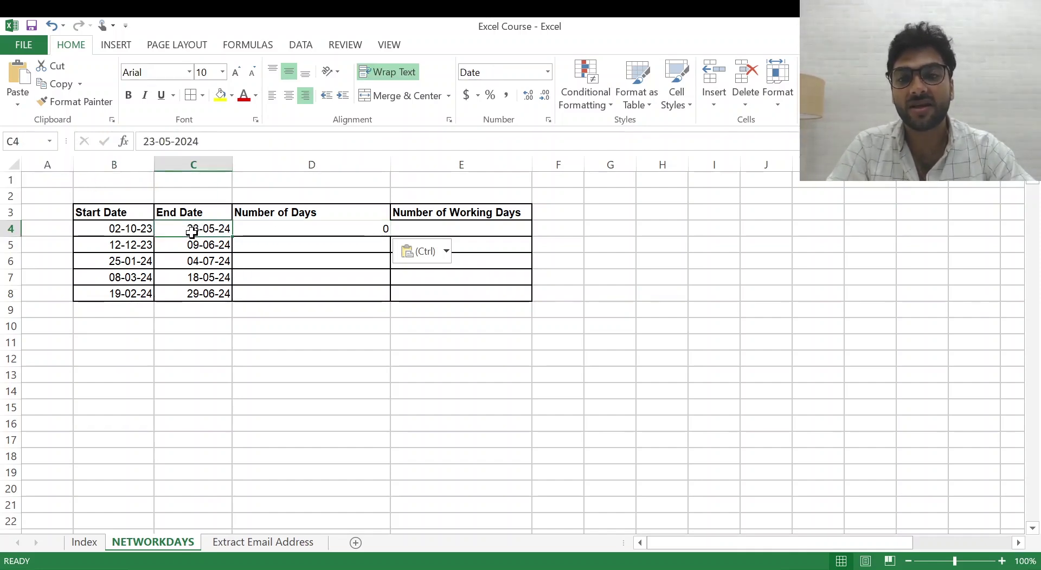
click(144, 228)
click(188, 228)
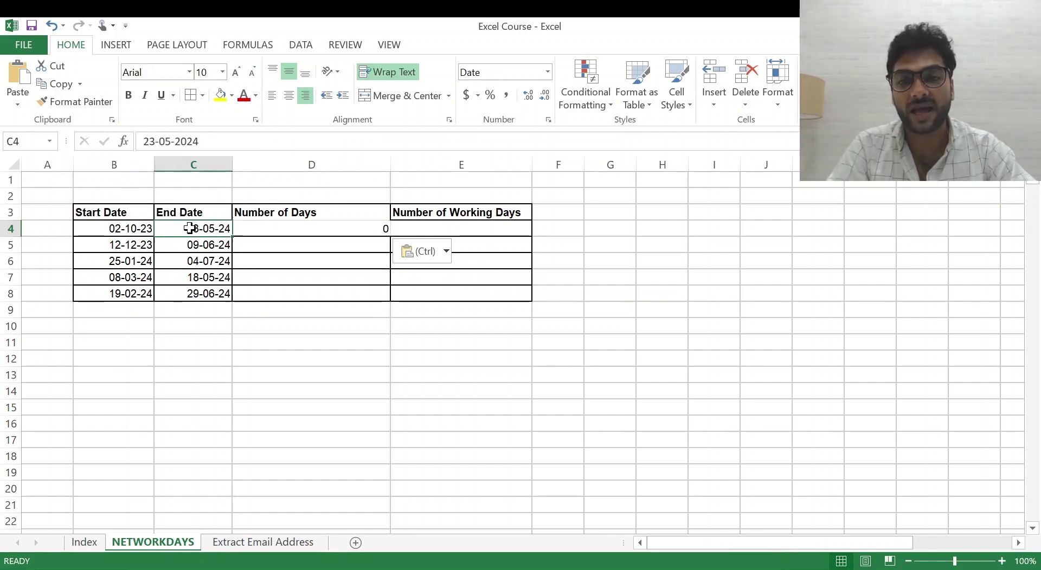
click(266, 227)
double_click(154, 141)
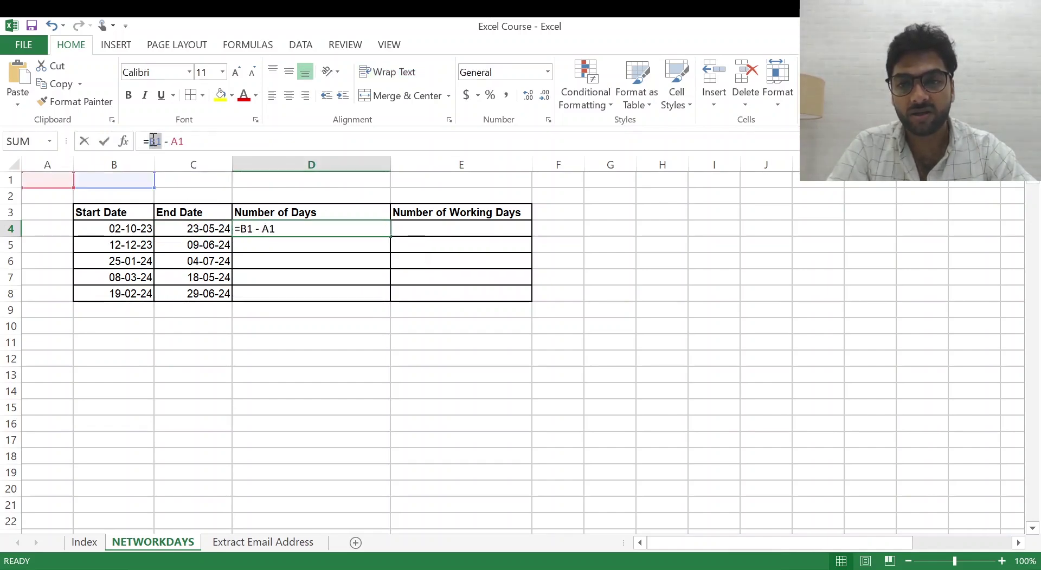
text(C4)
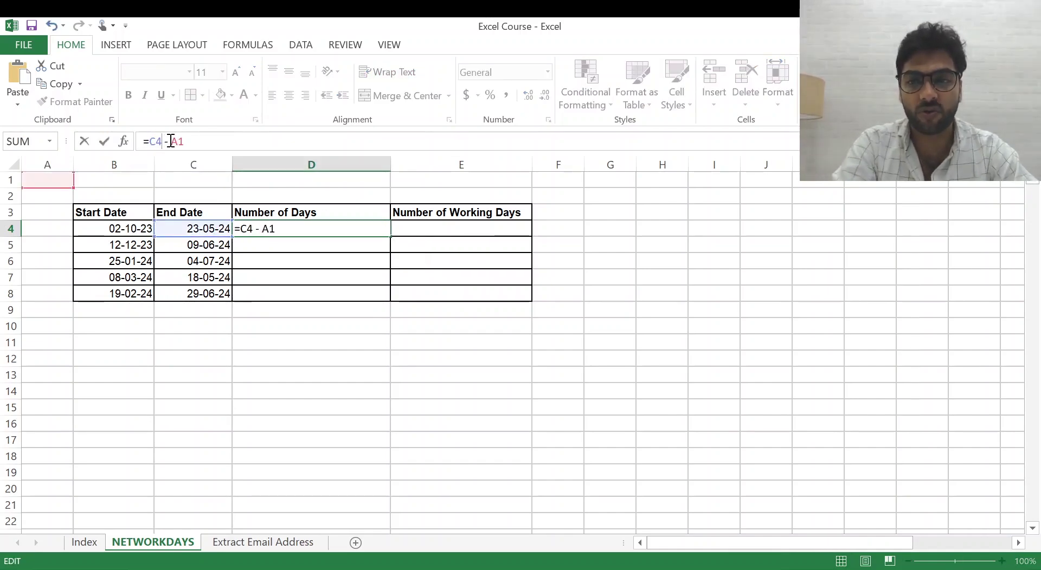
double_click(173, 142)
text(B4)
key(Return)
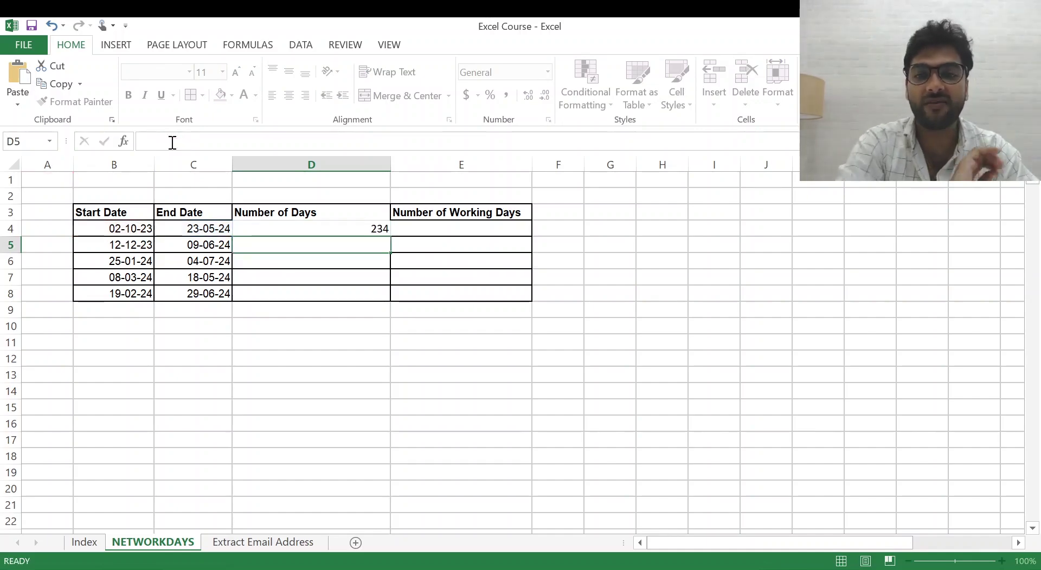
Fill the D4 formula down to D8 and apply cell borders to the filled Number of Days cells
click(356, 230)
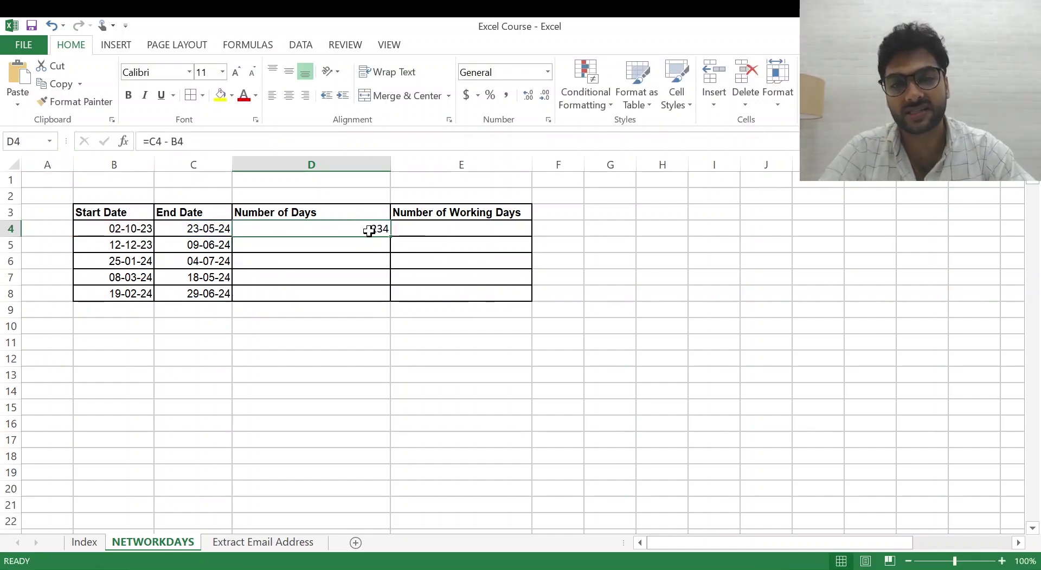
drag(390, 236, 385, 298)
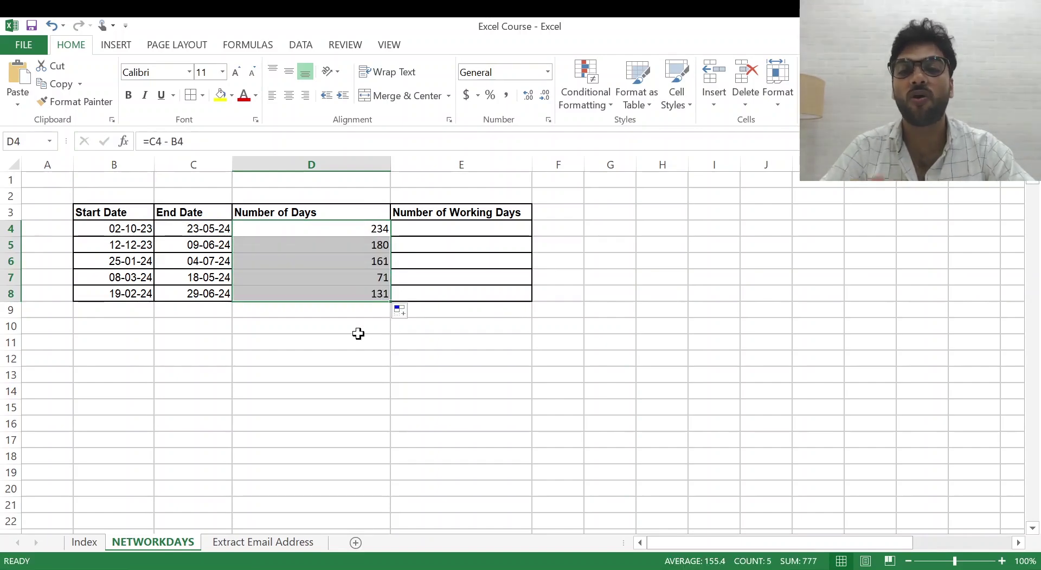
click(191, 96)
click(311, 377)
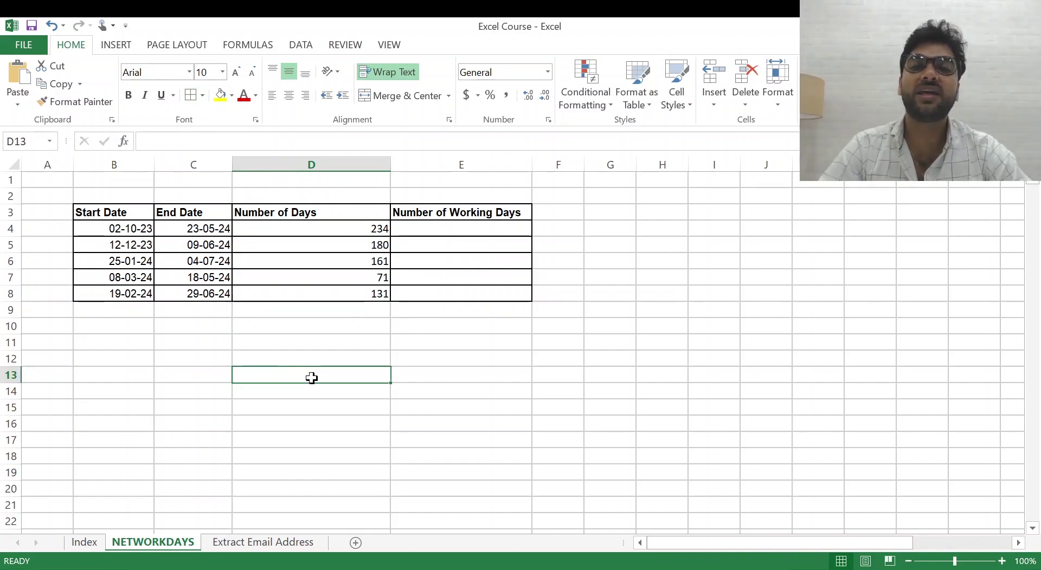
In ChatGPT, send "Thank you. Can you help me calculate the number of working days within the given date range with the help of a function"
click(447, 216)
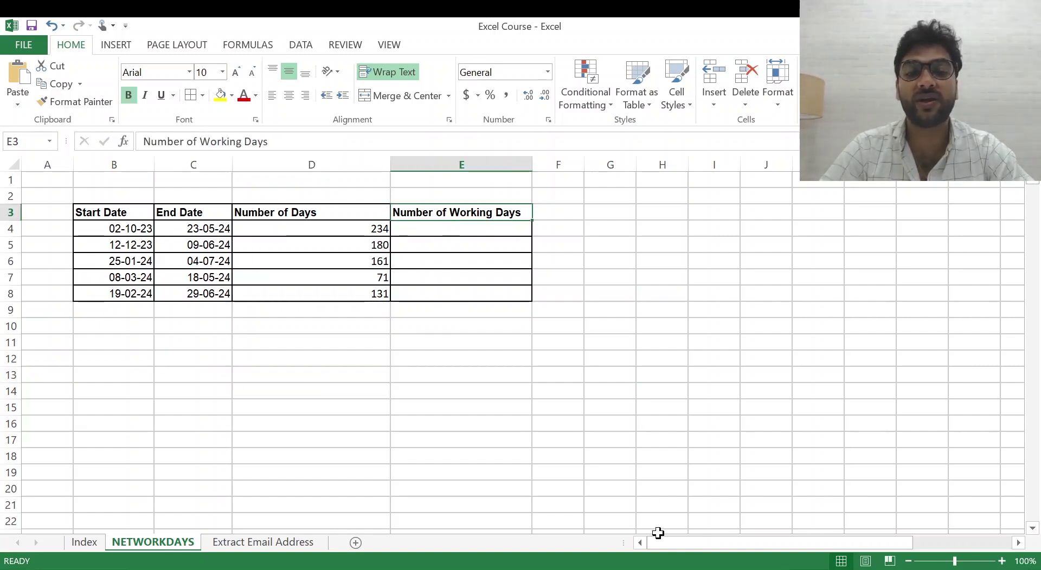
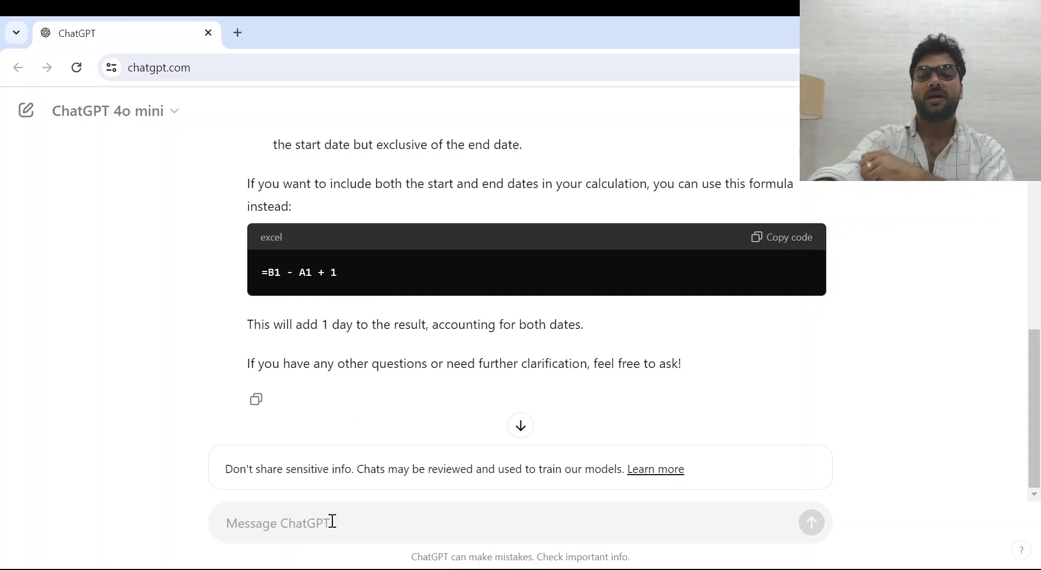
text(Thank you.)
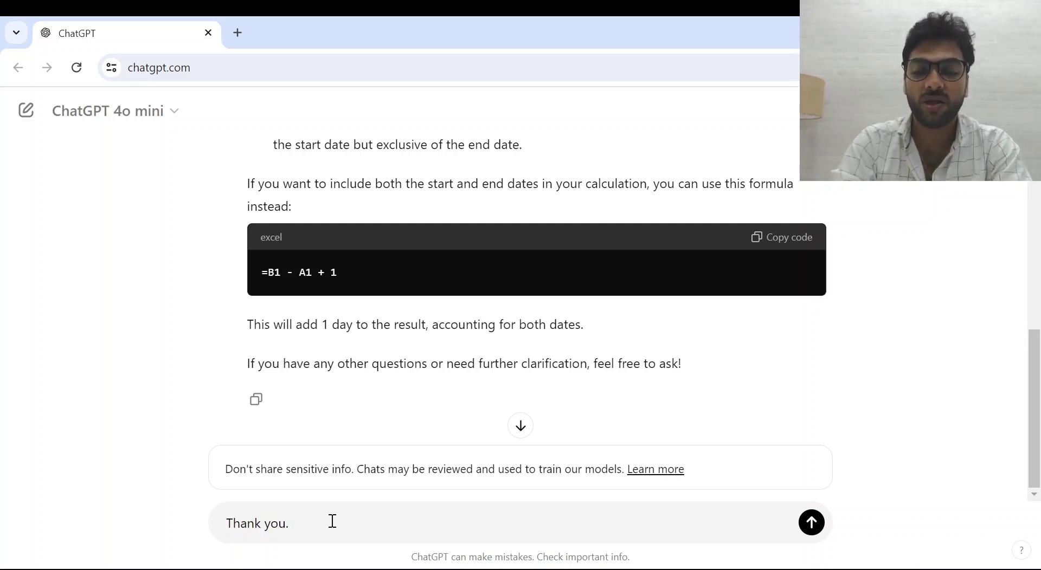
text(an you hel)
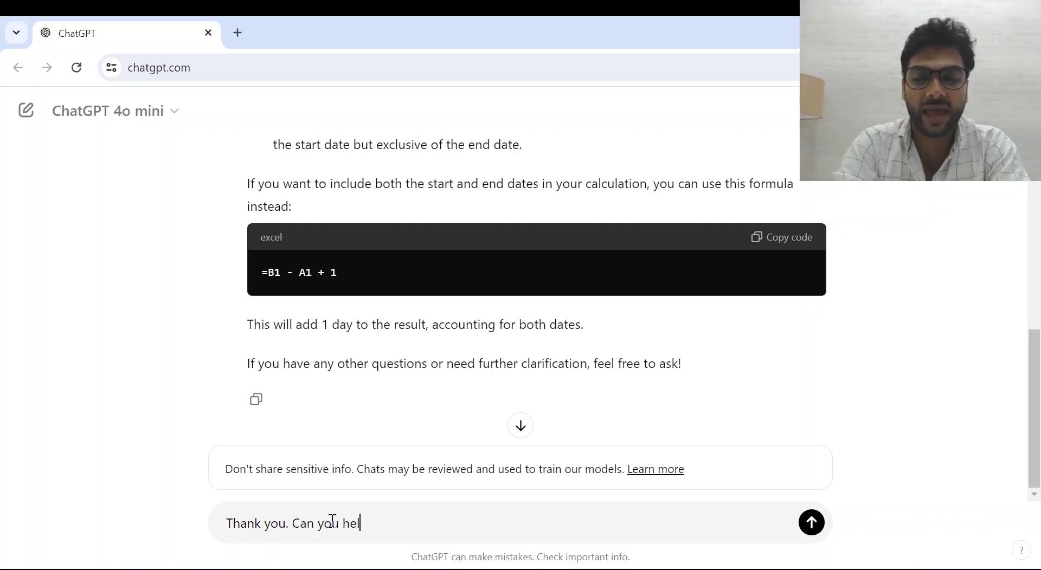
text(p me calcula)
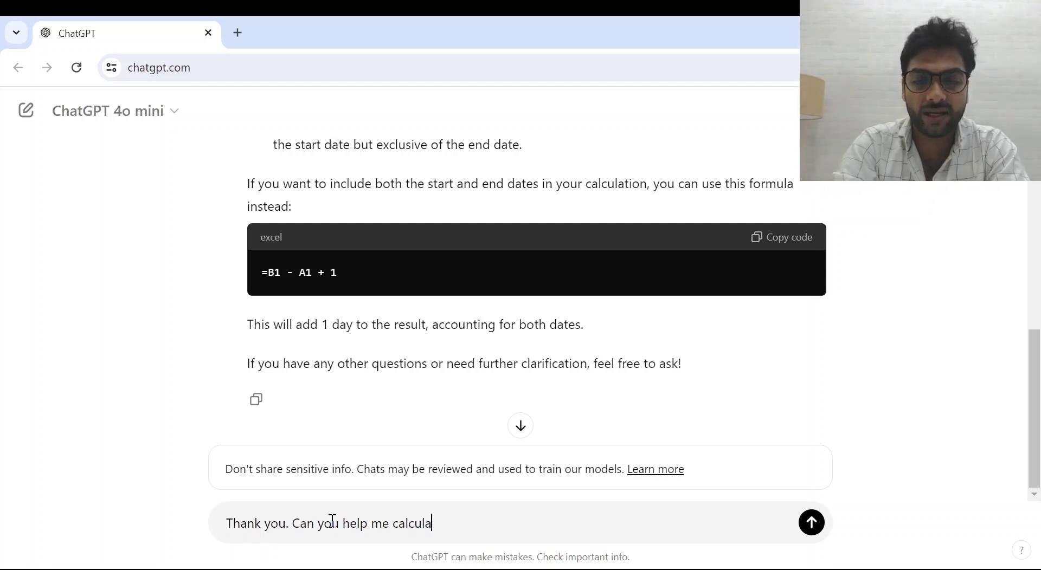
text(te the number o)
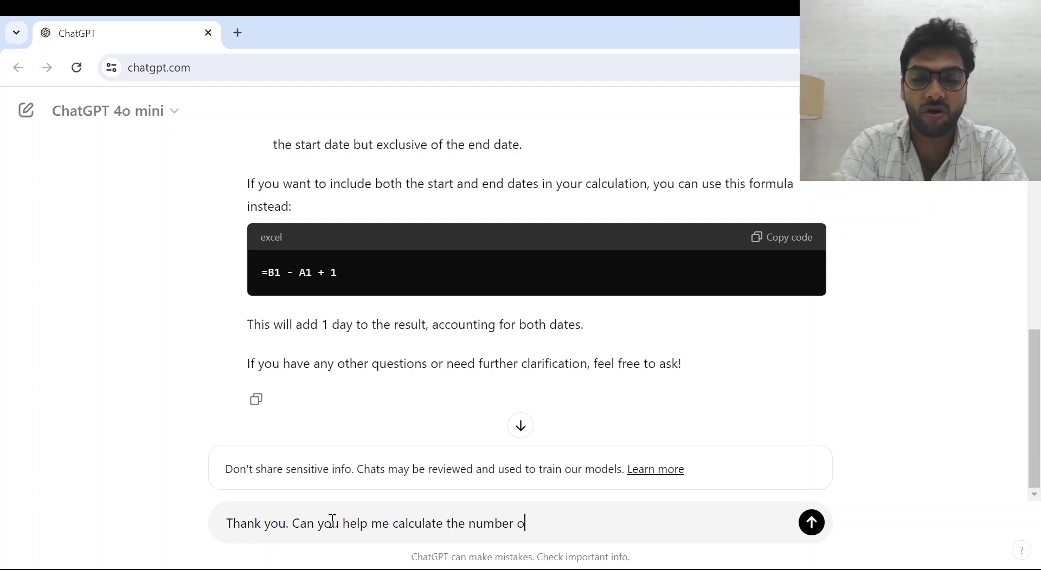
text(f working da)
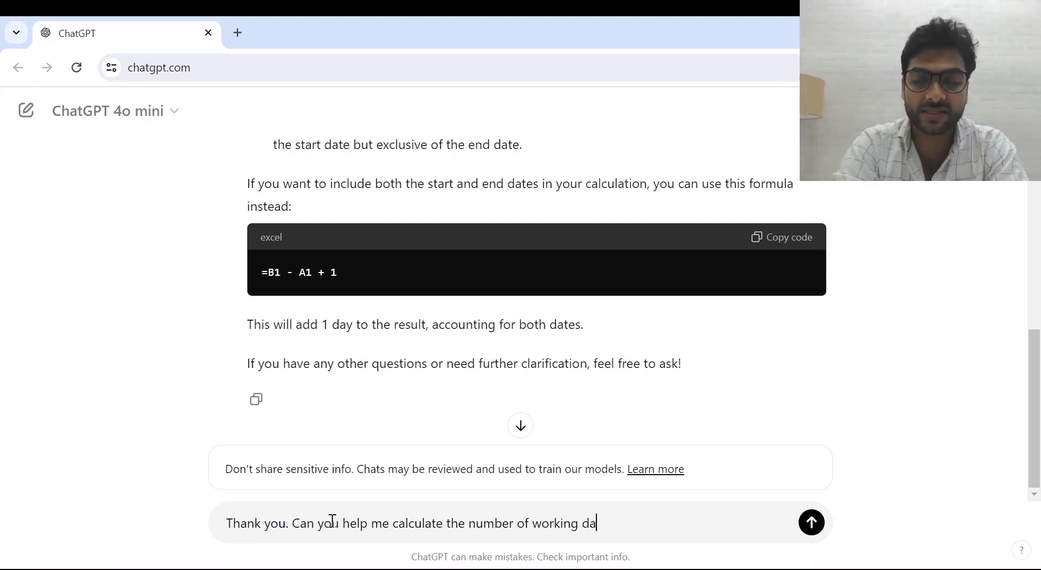
text(ys within the iv)
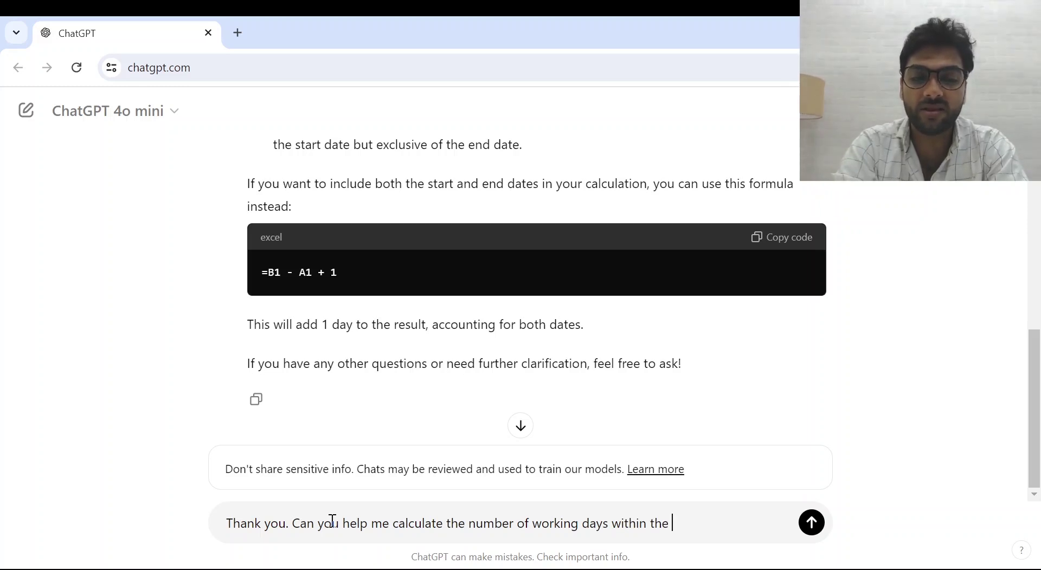
key(BackSpace)
key(BackSpace)
text(given dat)
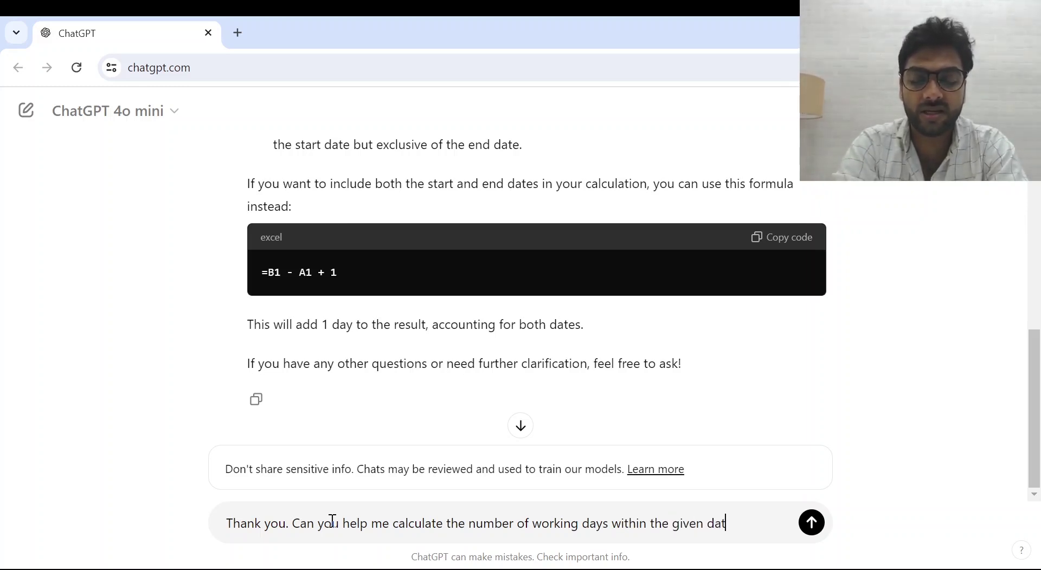
text(e range with )
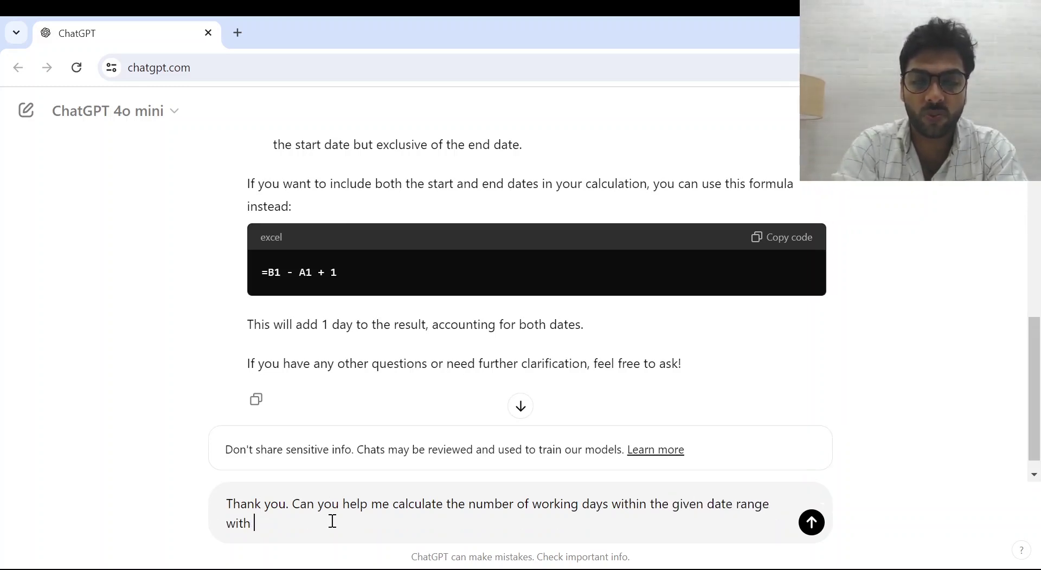
text(the help of a fo)
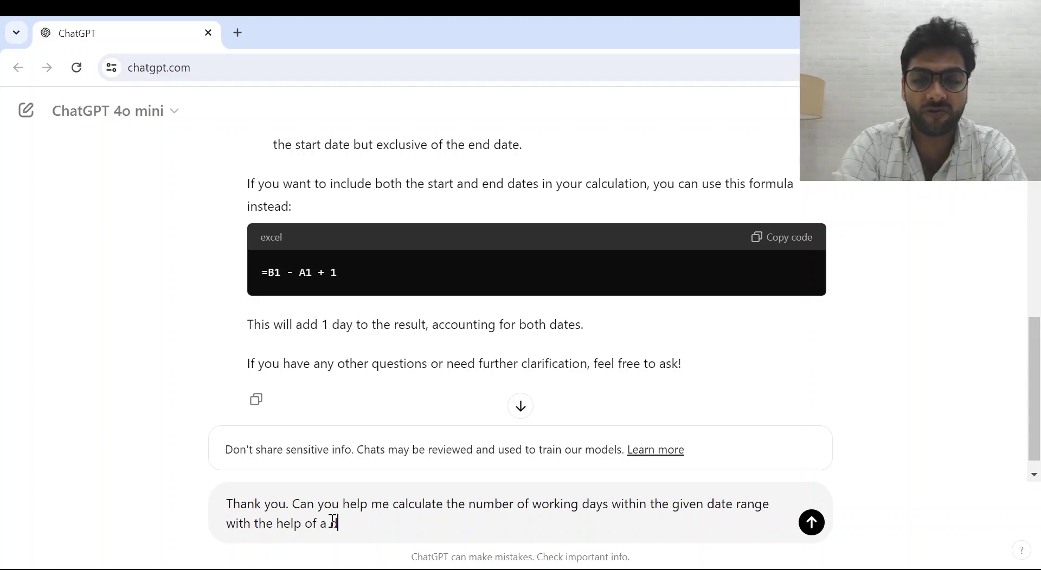
text(function)
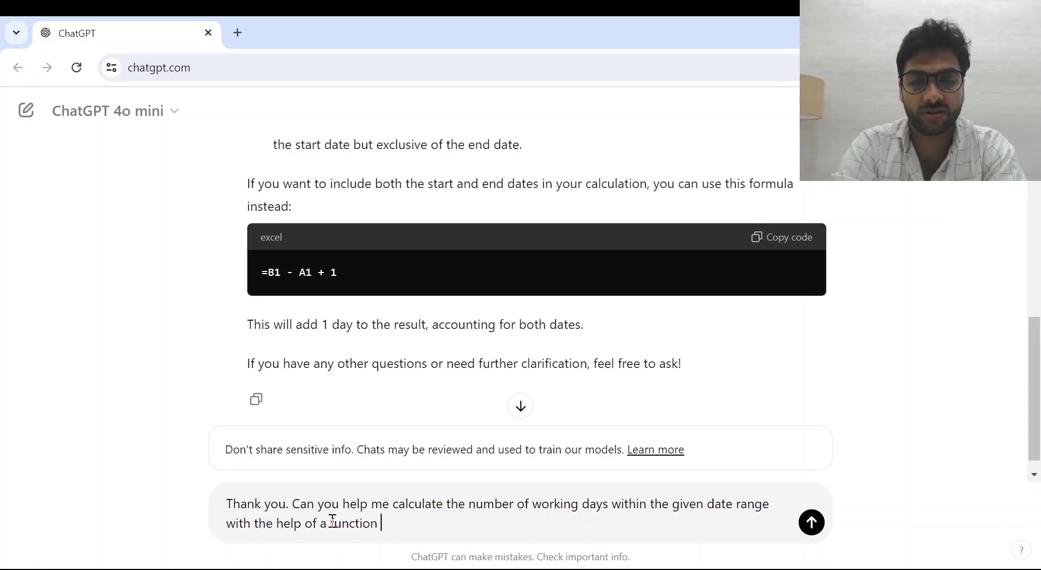
key(Return)
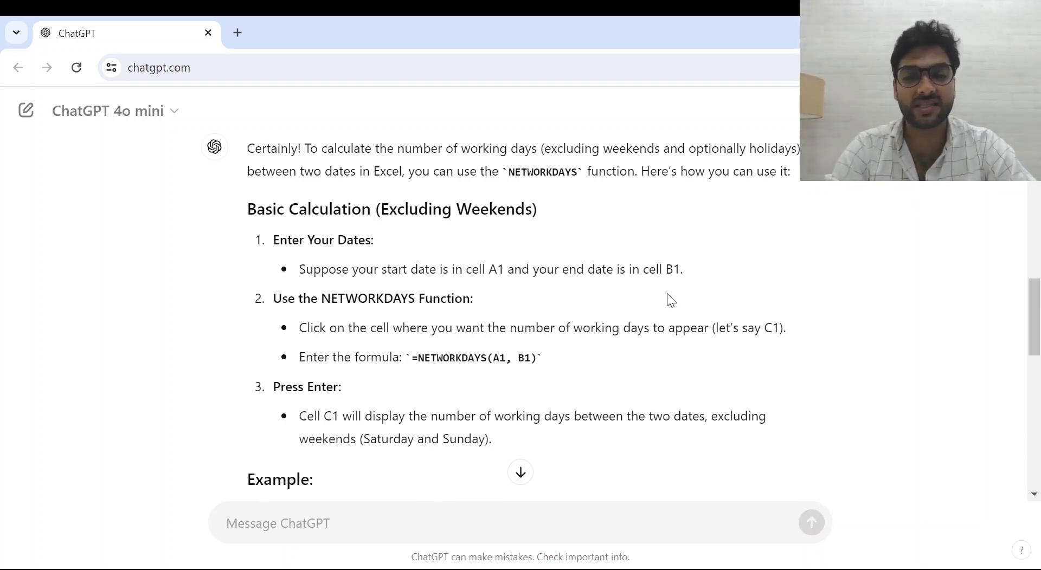
Examine ChatGPT's NETWORKDAYS explanation, including the example and the holiday range D1:D5 used as the third argument
scroll(471, 264, down, 2)
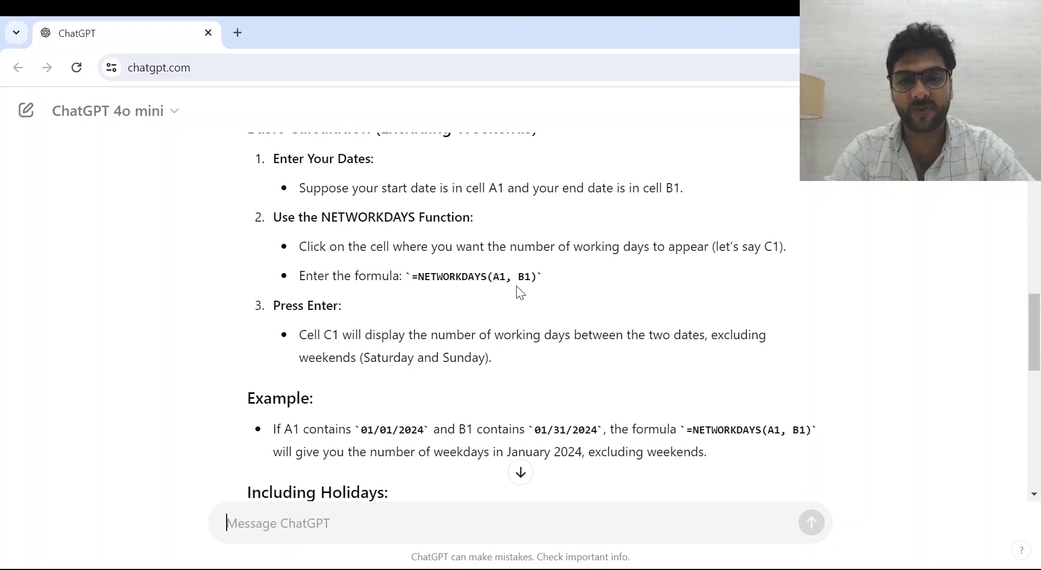
scroll(538, 297, down, 10)
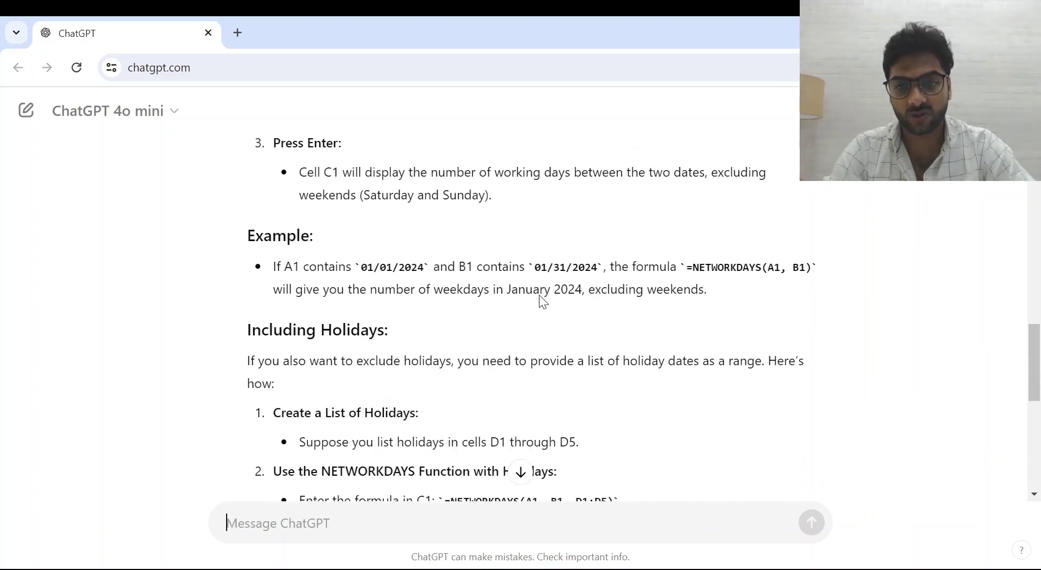
scroll(539, 295, up, 7)
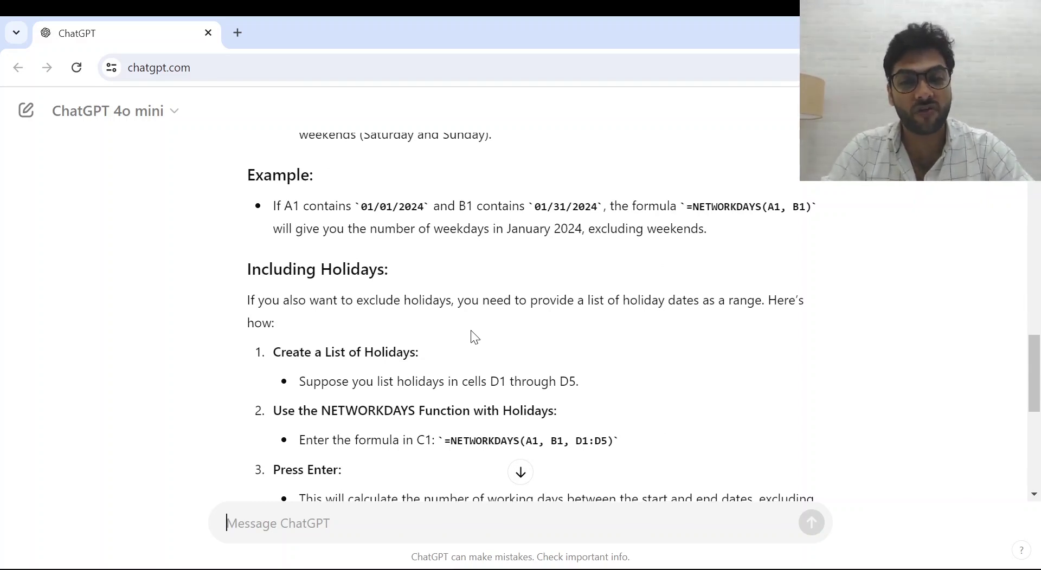
scroll(483, 363, down, 1)
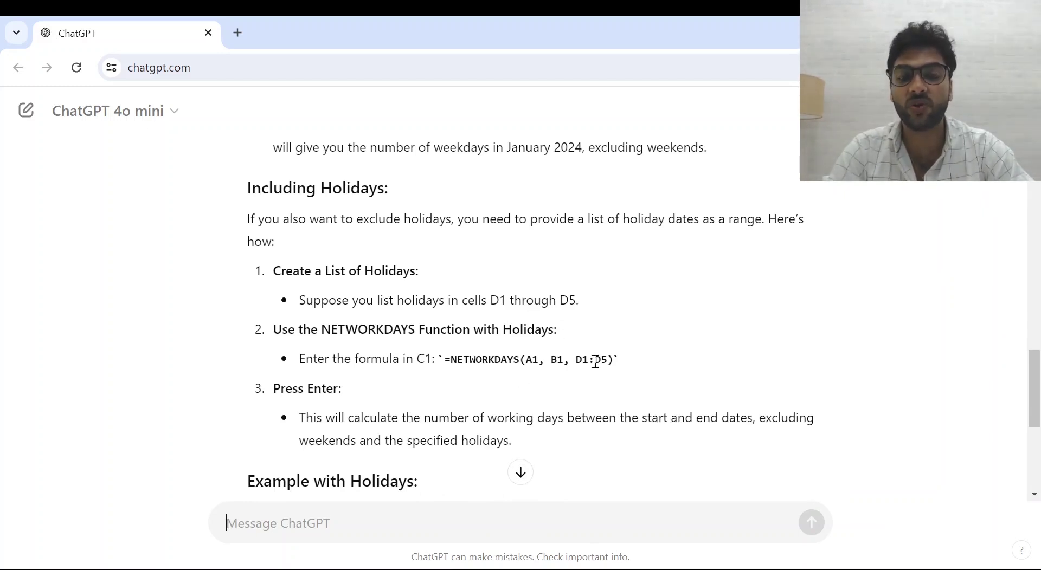
drag(576, 362, 609, 361)
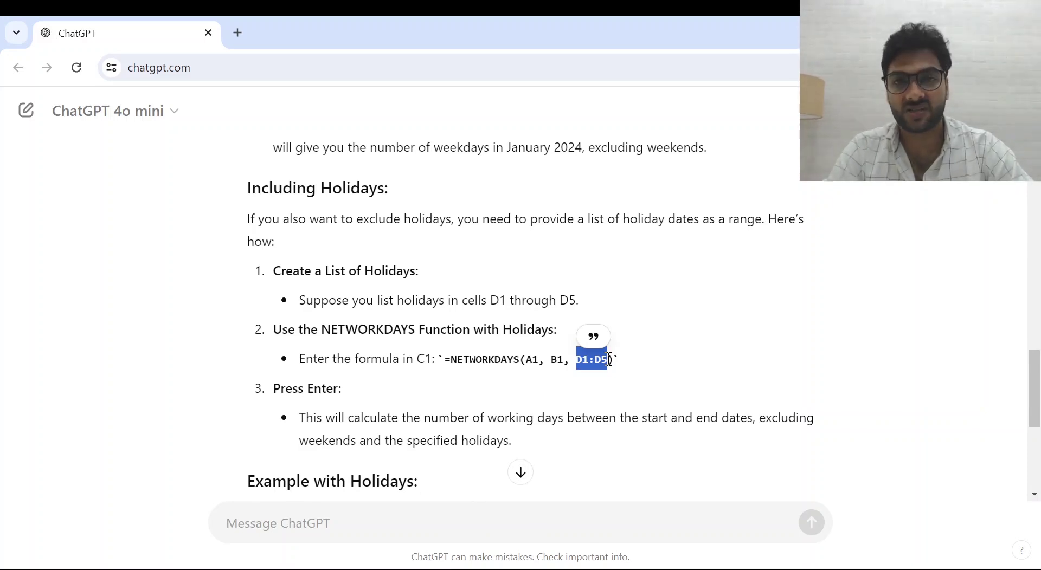
scroll(608, 359, down, 1)
Copy the basic formula =NETWORKDAYS(A1, B1) from ChatGPT's reply and paste it into cell E4 of the Excel worksheet
scroll(607, 359, up, 4)
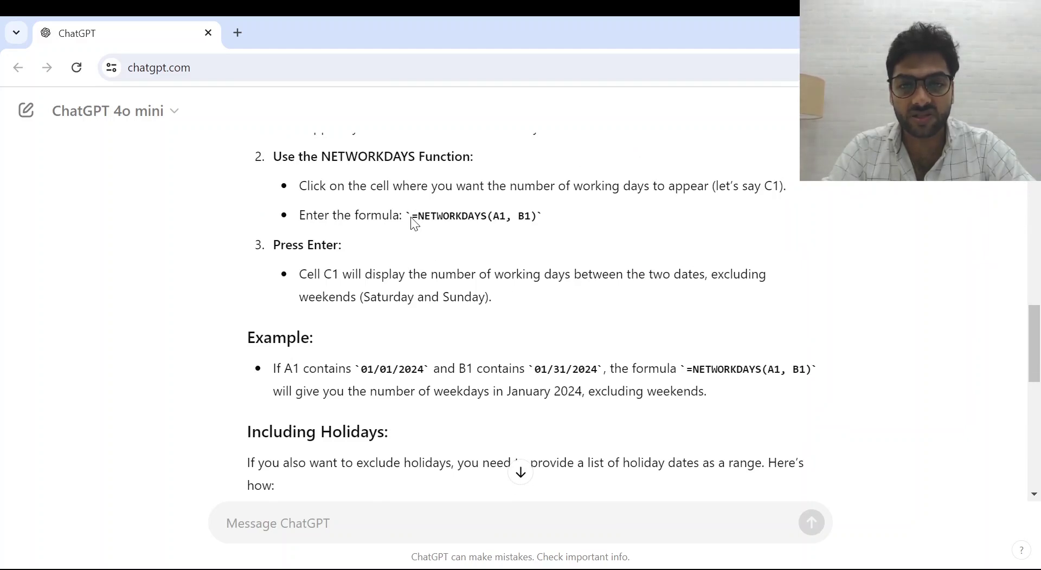
drag(412, 216, 534, 220)
key(ctrl+c)
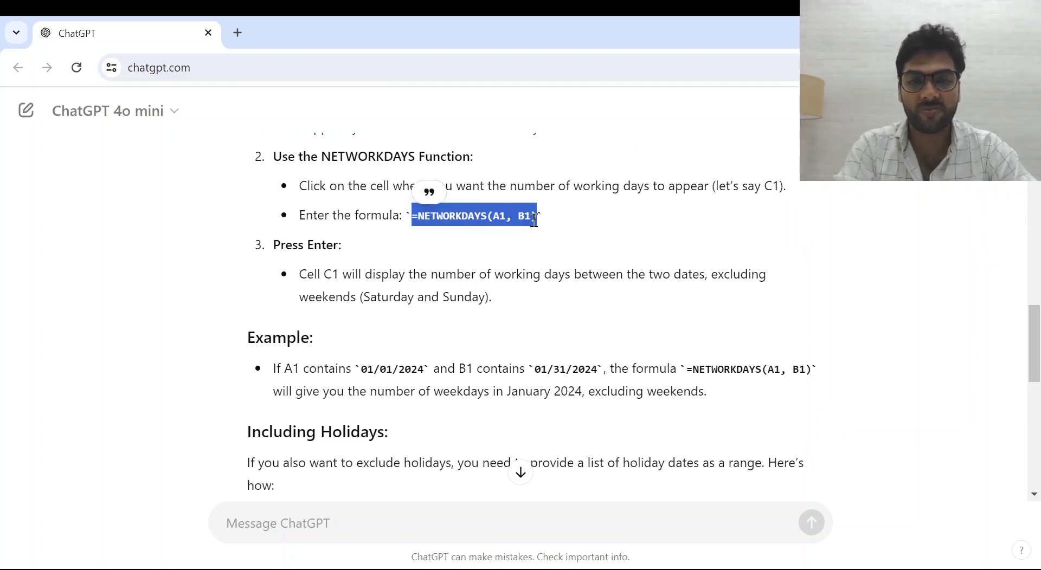
key(alt+Tab)
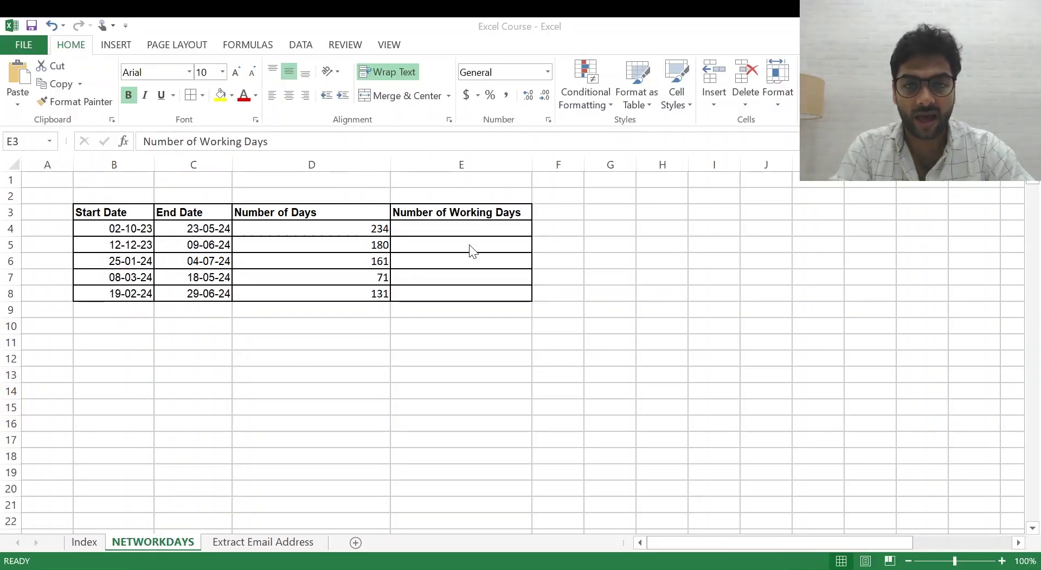
click(442, 227)
key(ctrl+v)
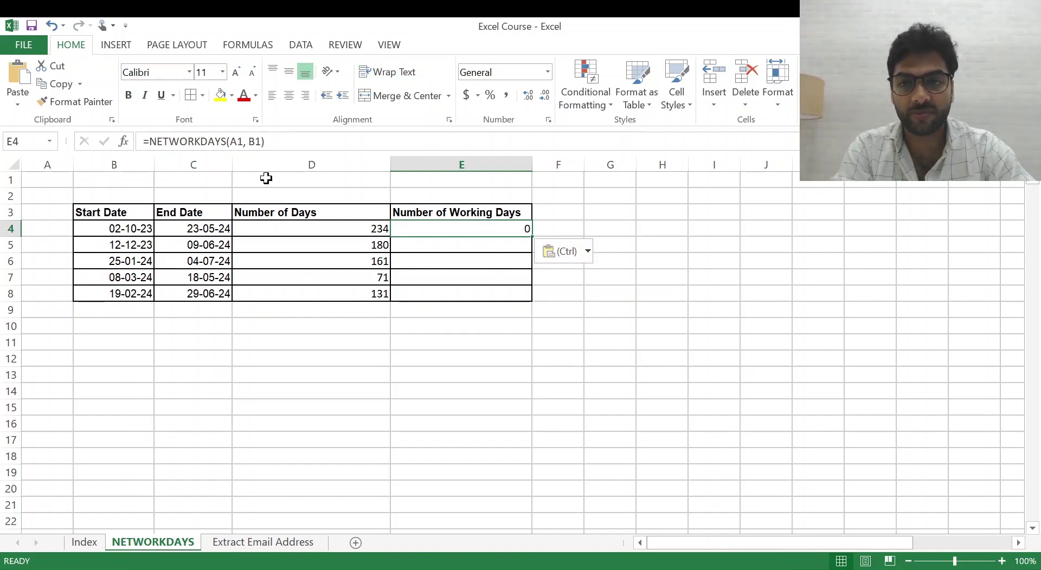
Correct the cell references in the Number of Working Days formula in E4 so it reads =NETWORKDAYS(B4, C4)
drag(243, 142, 234, 141)
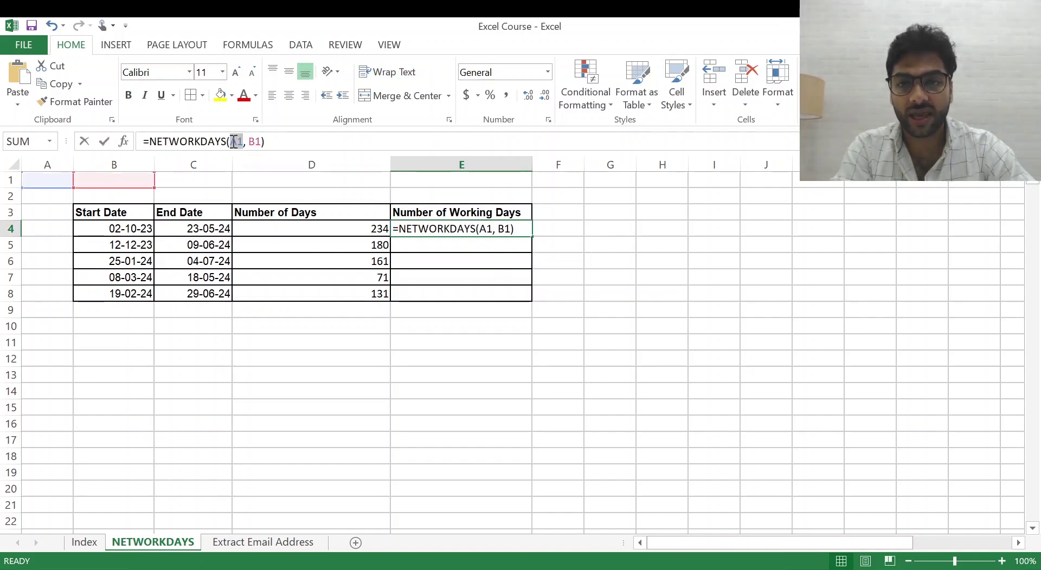
text(B4)
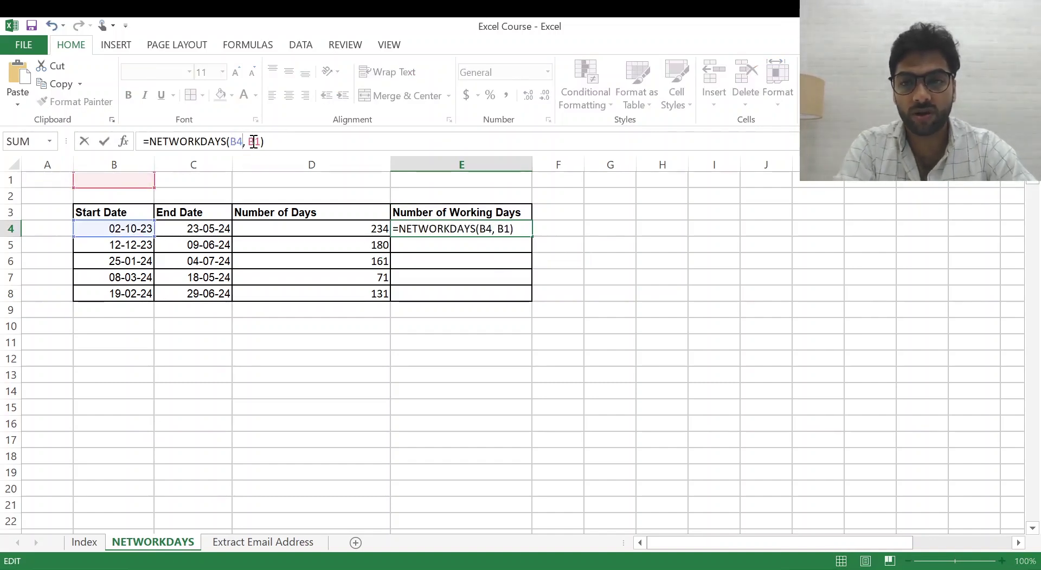
drag(262, 143, 251, 143)
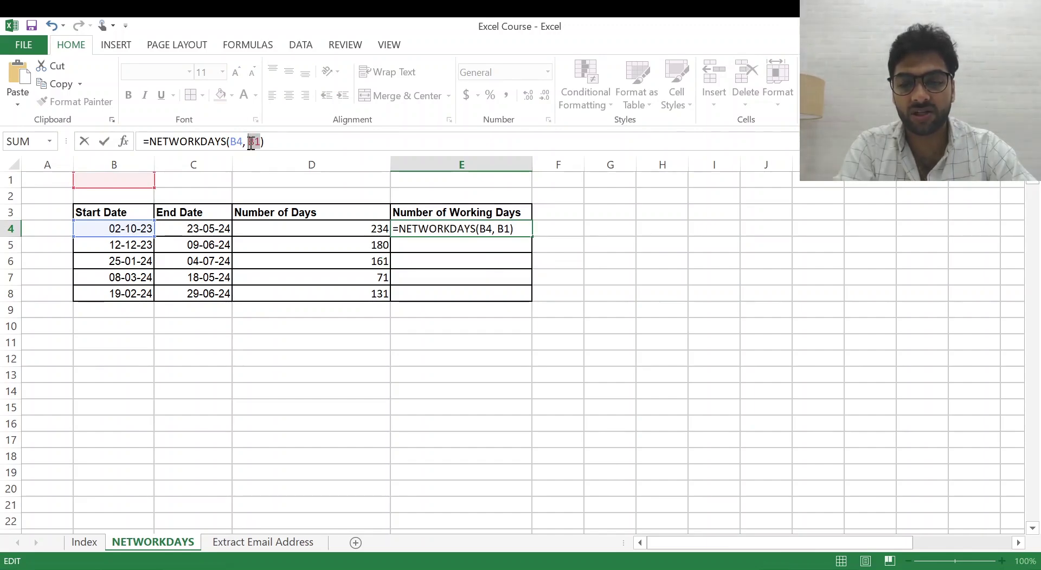
text(C4)
key(Return)
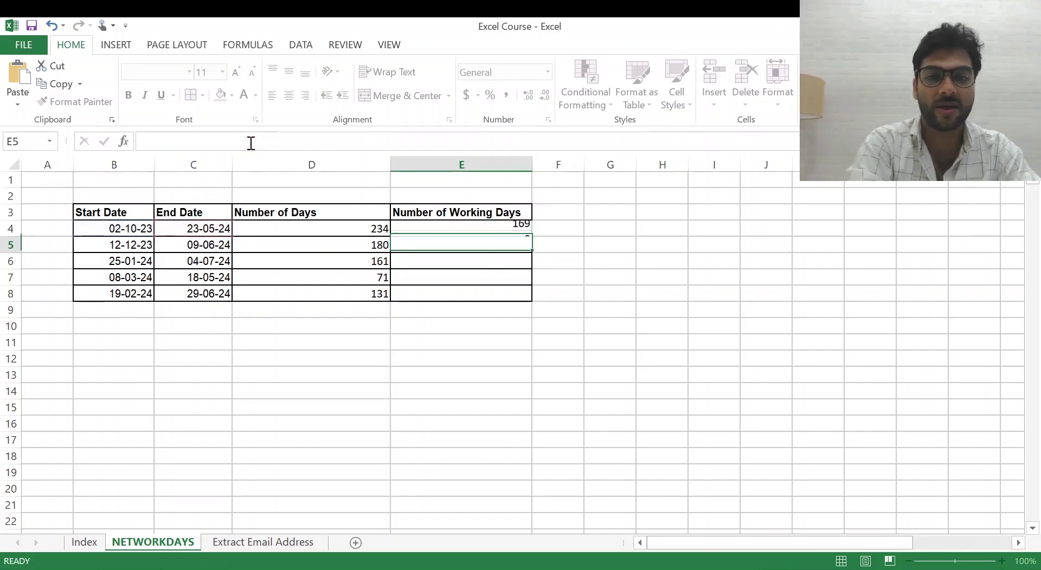
Fill the E4 formula down to E8 and apply cell borders to the filled Number of Working Days cells
click(488, 229)
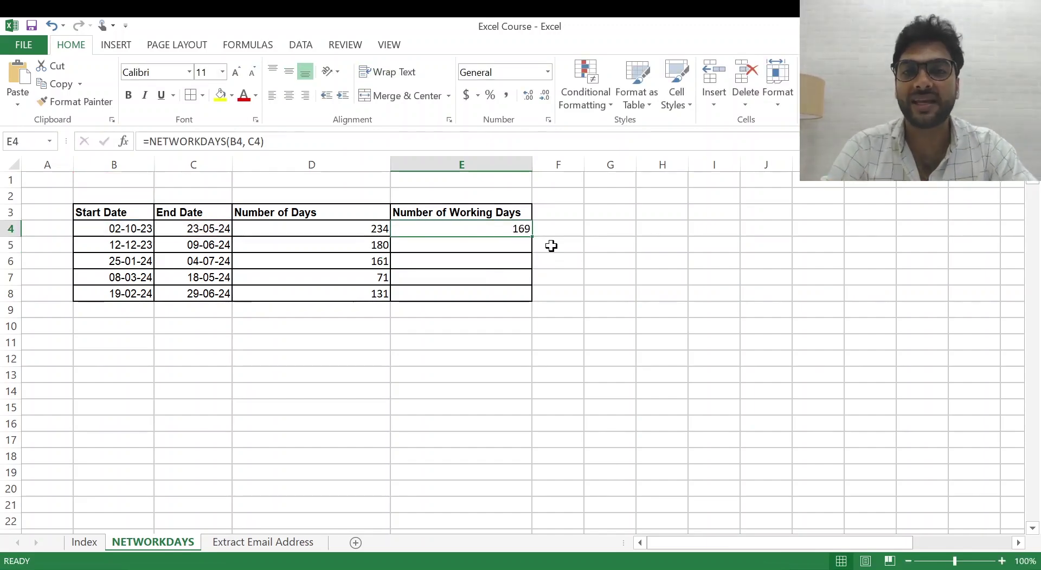
drag(532, 236, 530, 303)
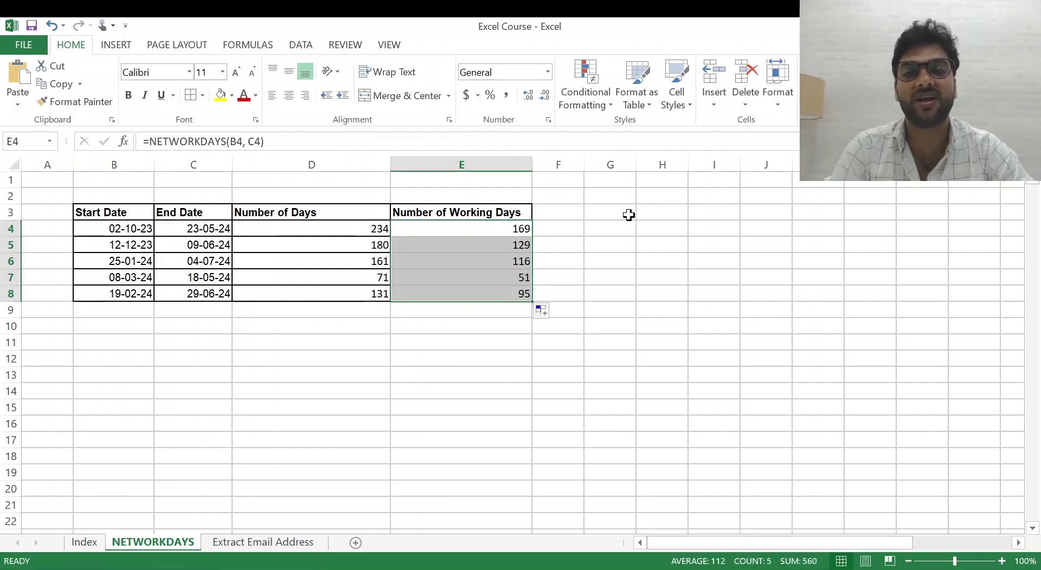
click(340, 228)
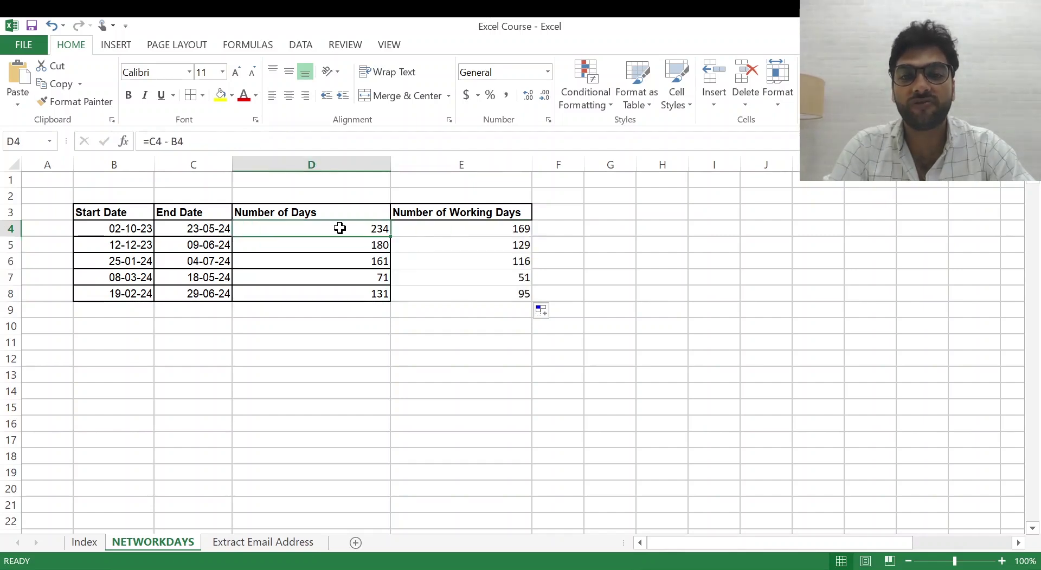
click(484, 232)
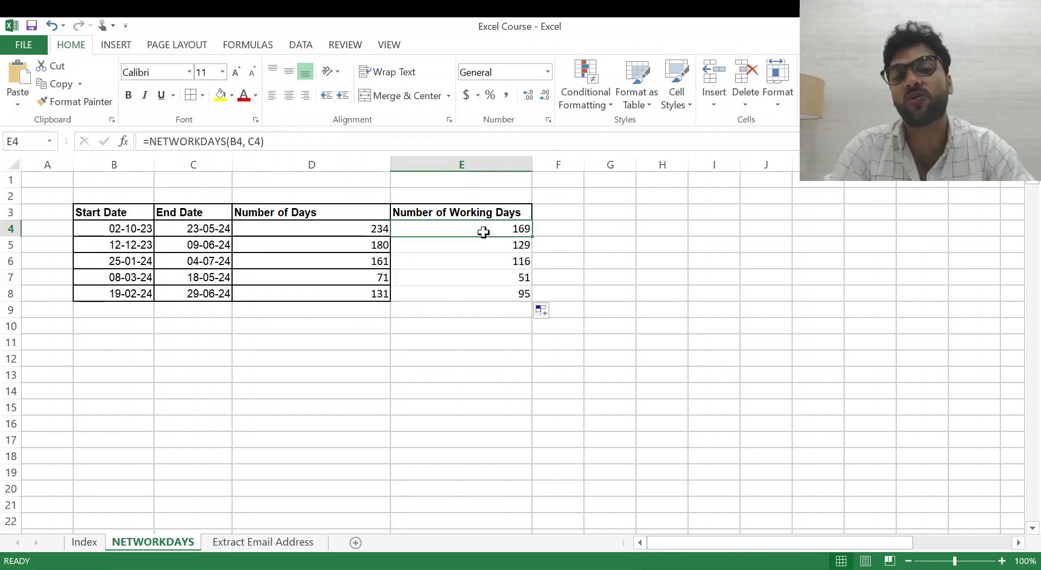
drag(483, 232, 489, 297)
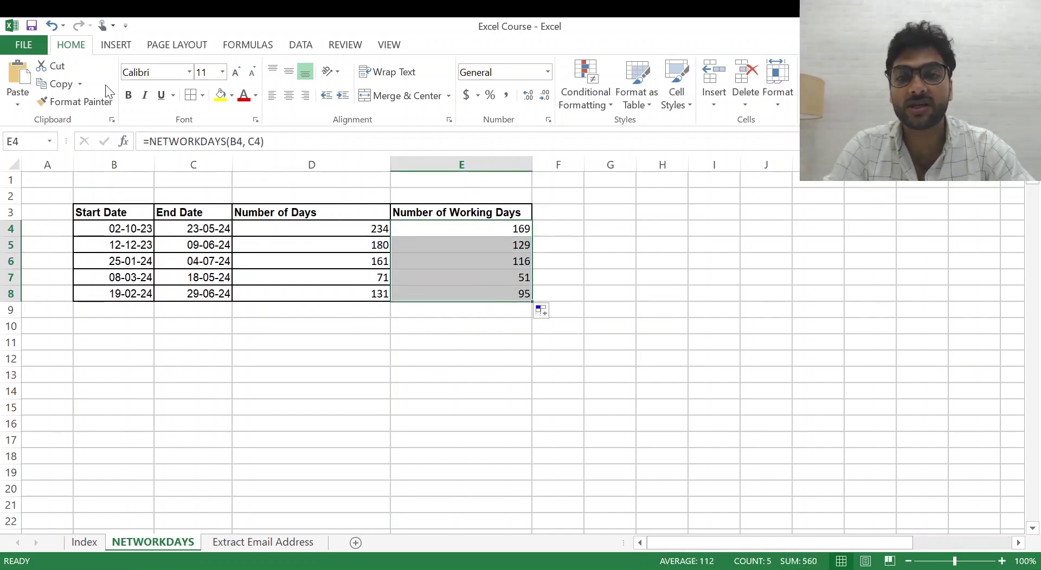
Enter the date 2-01-23 in cell H4 and label it Holiday in I4
click(662, 229)
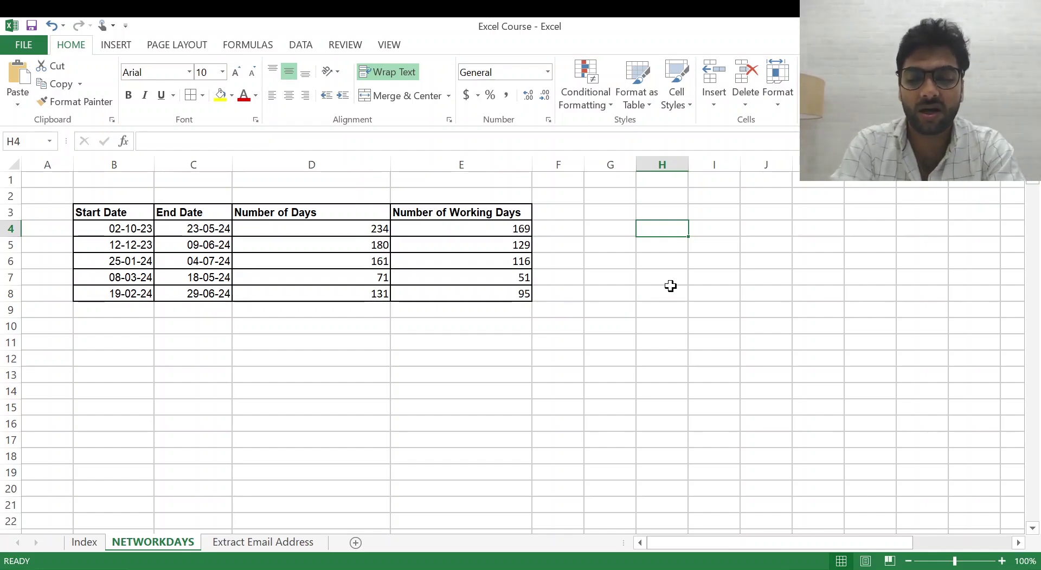
text(2)
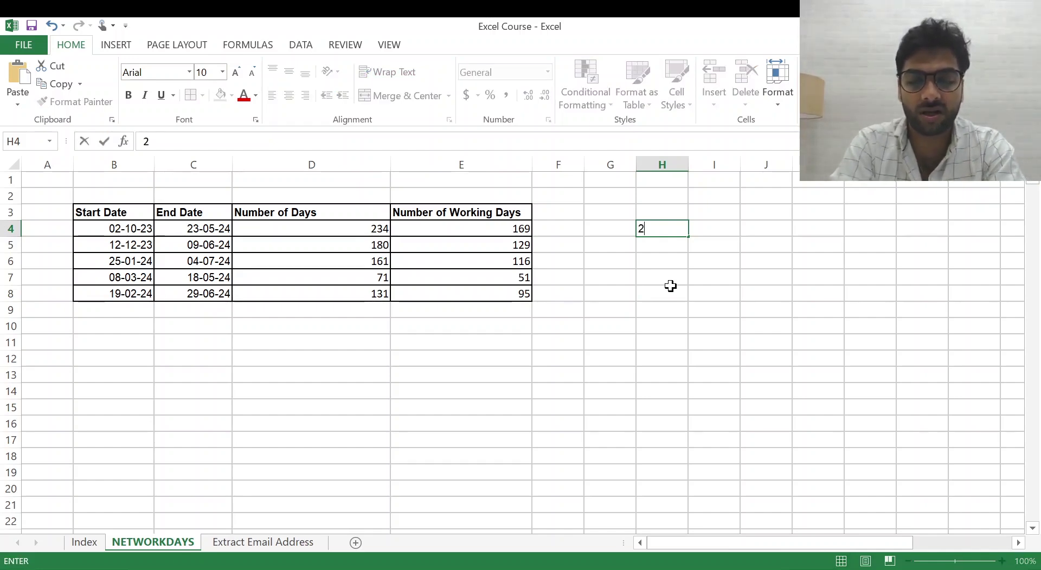
text(nd)
key(BackSpace)
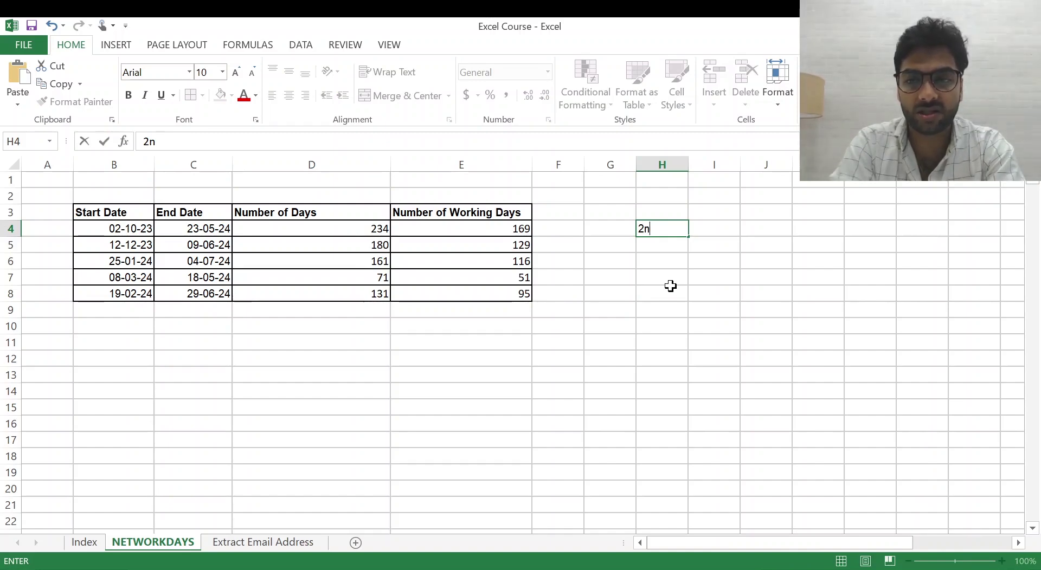
key(BackSpace)
text(-0)
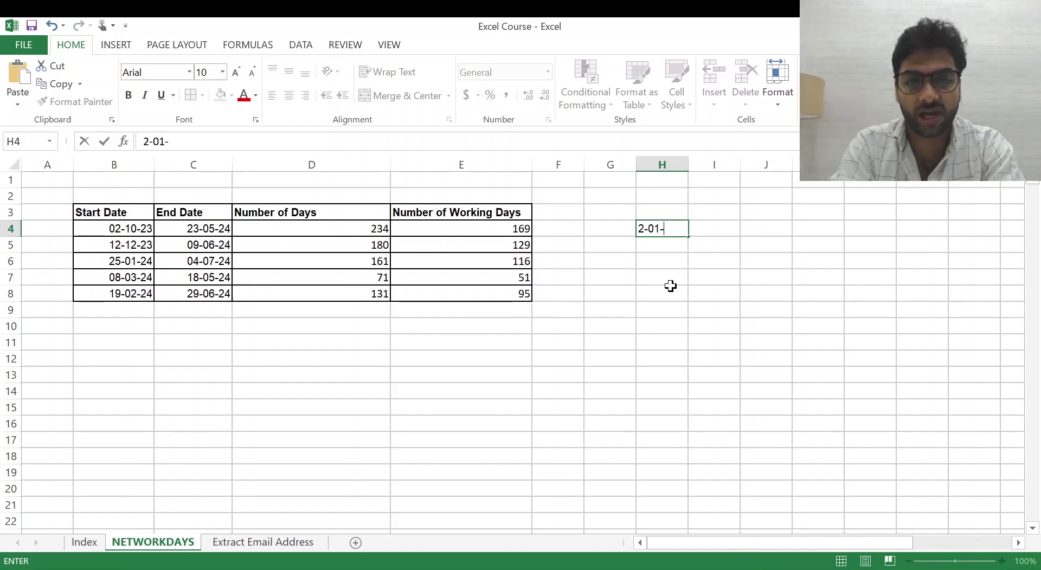
text(1-)
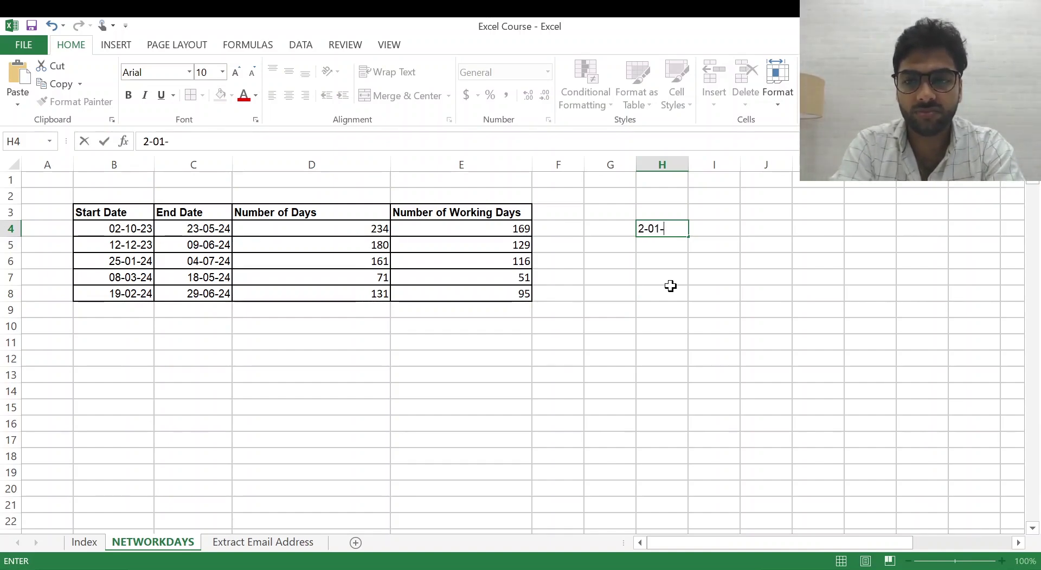
text(2)
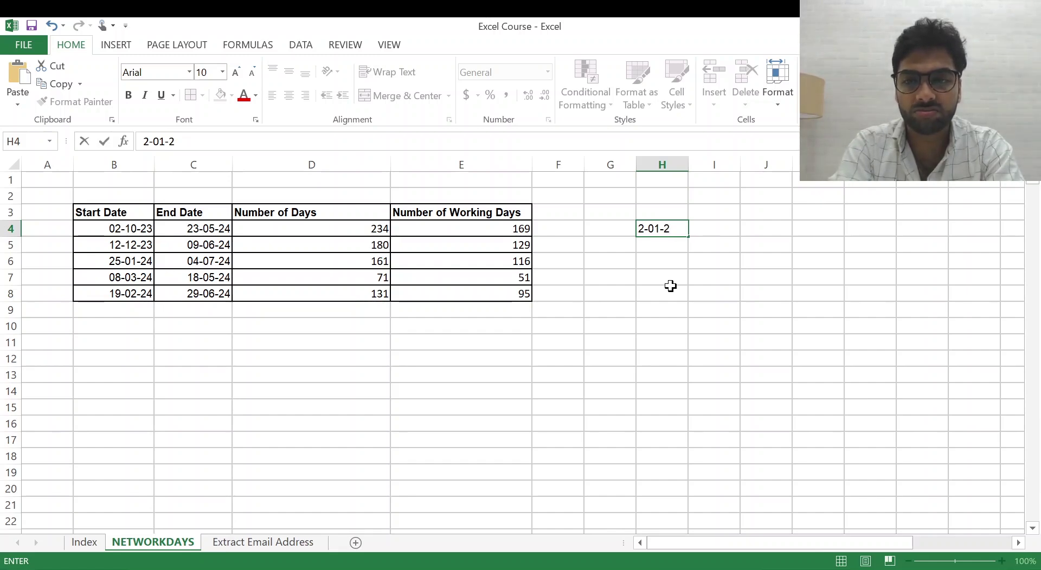
text(3)
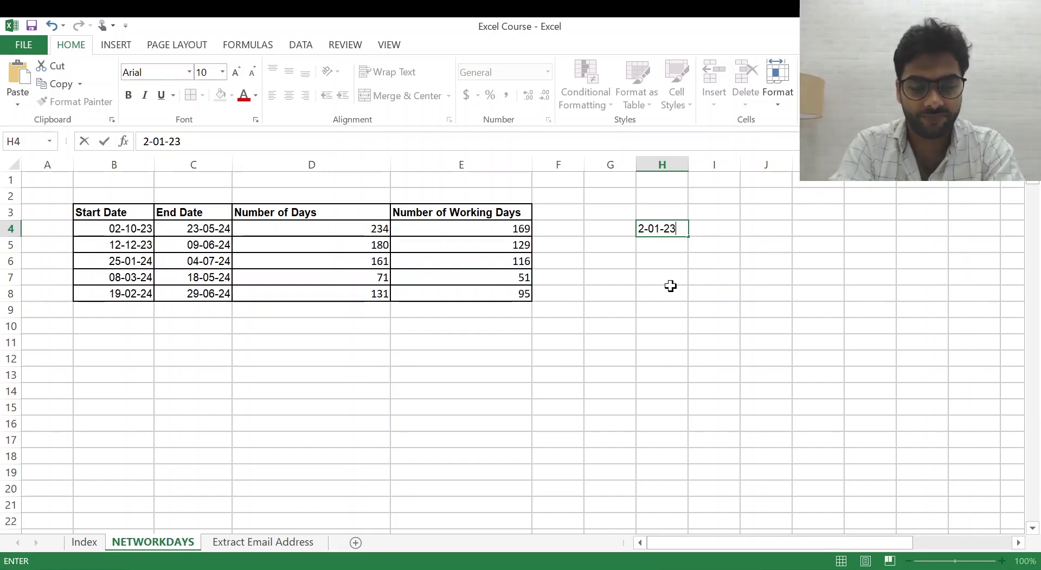
key(Tab)
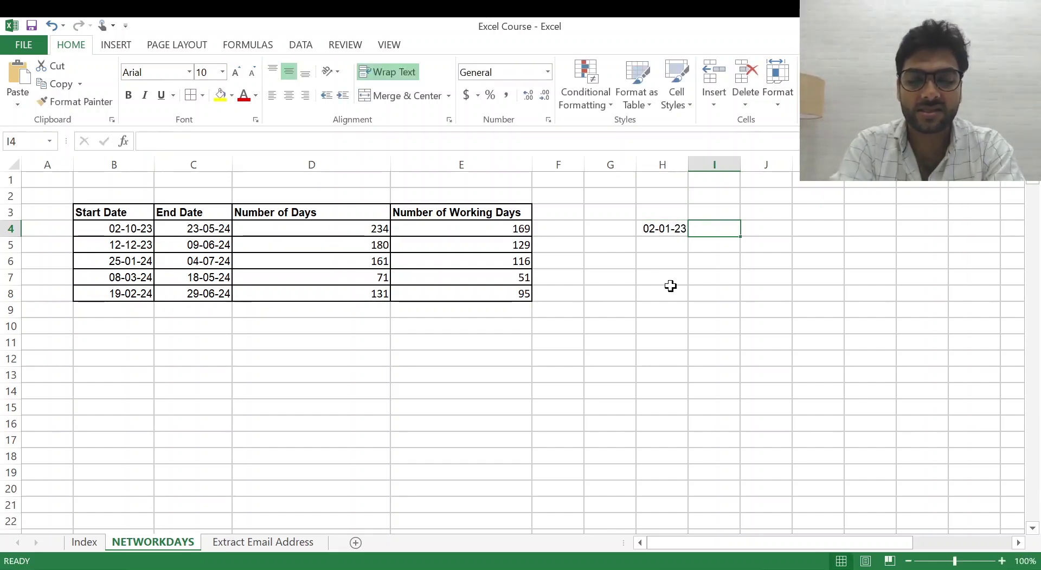
text(Holiday)
key(Return)
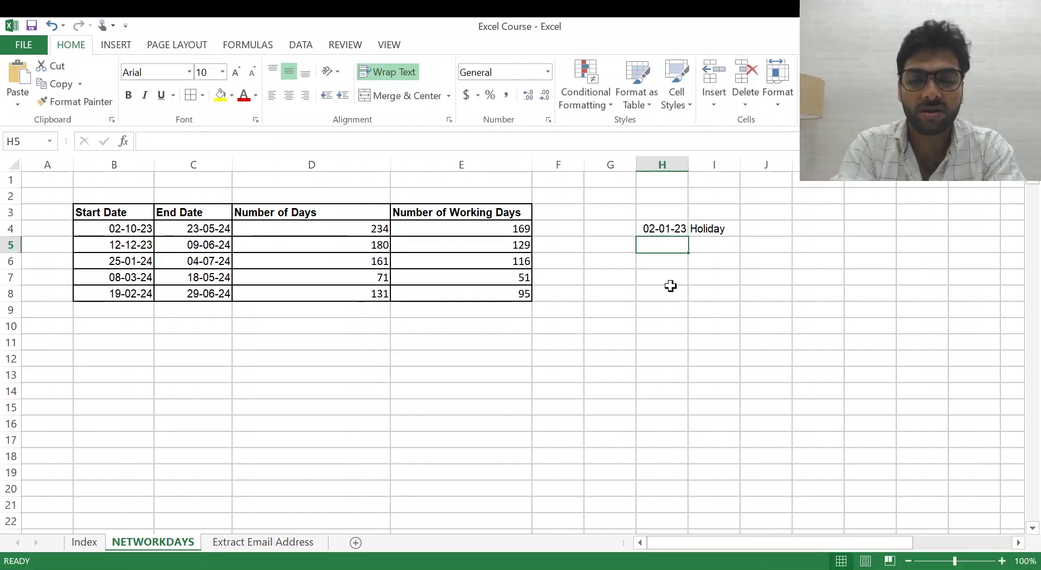
Enter the date 25-03-24 in cell H5 and label it Holiday in I5
text(25)
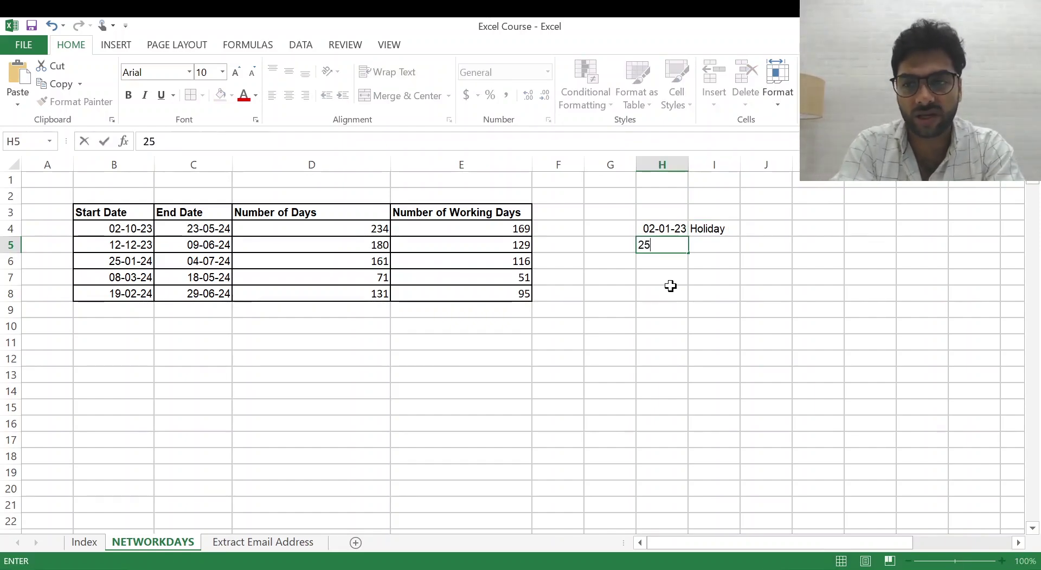
text(-)
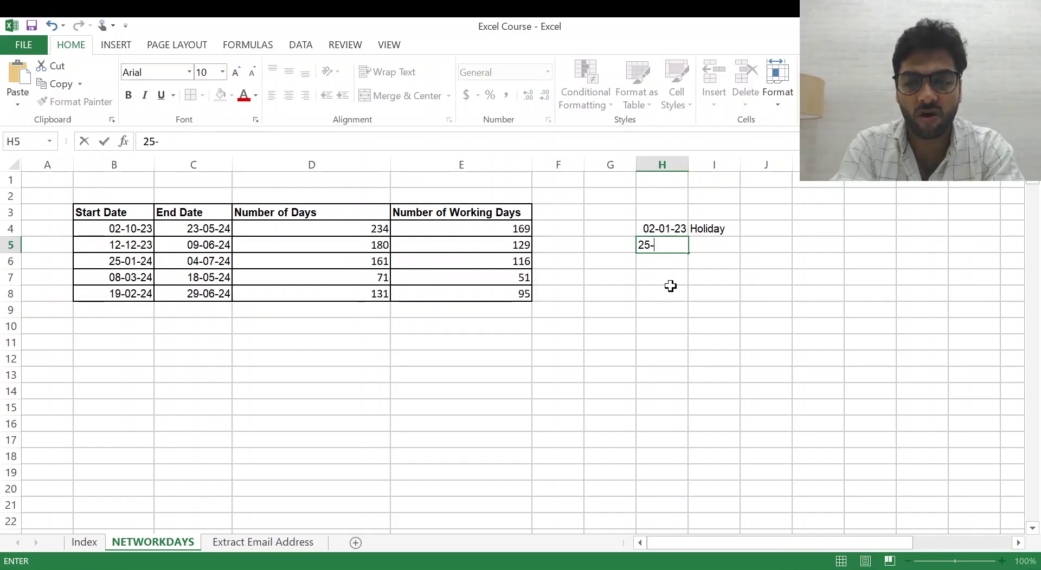
text(03)
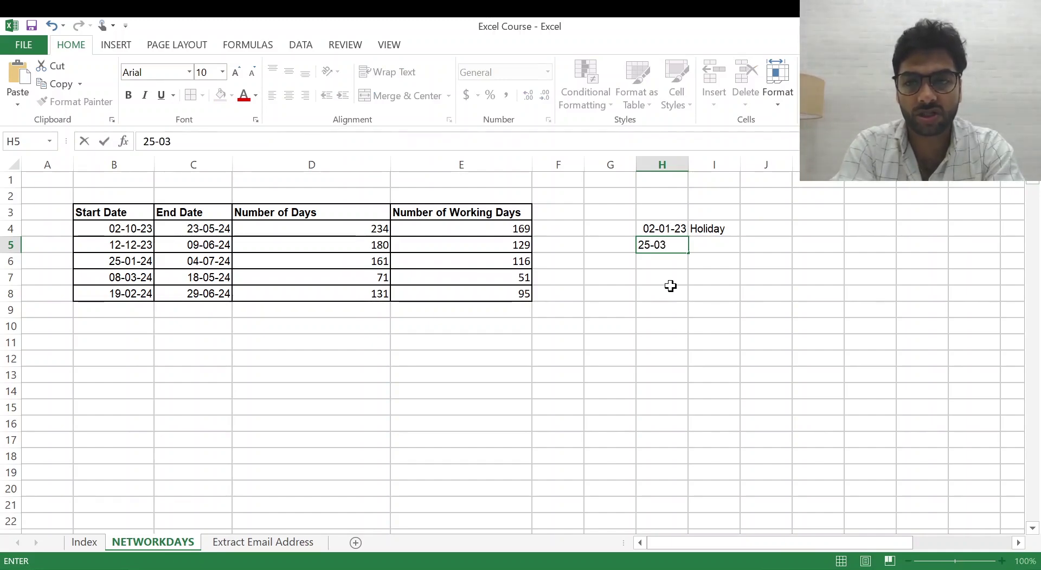
text(-)
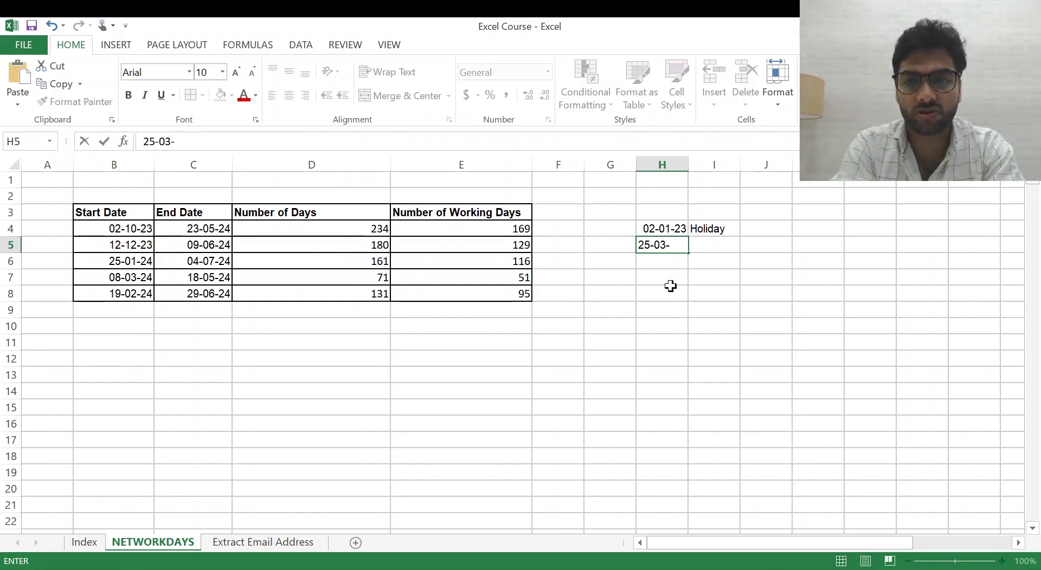
text(24)
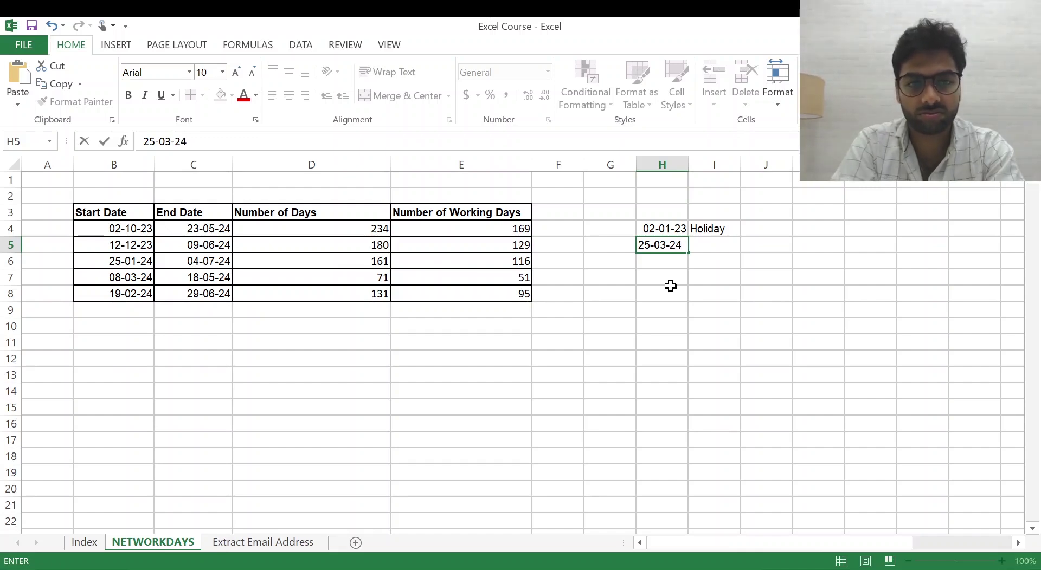
key(Tab)
text(Holiday)
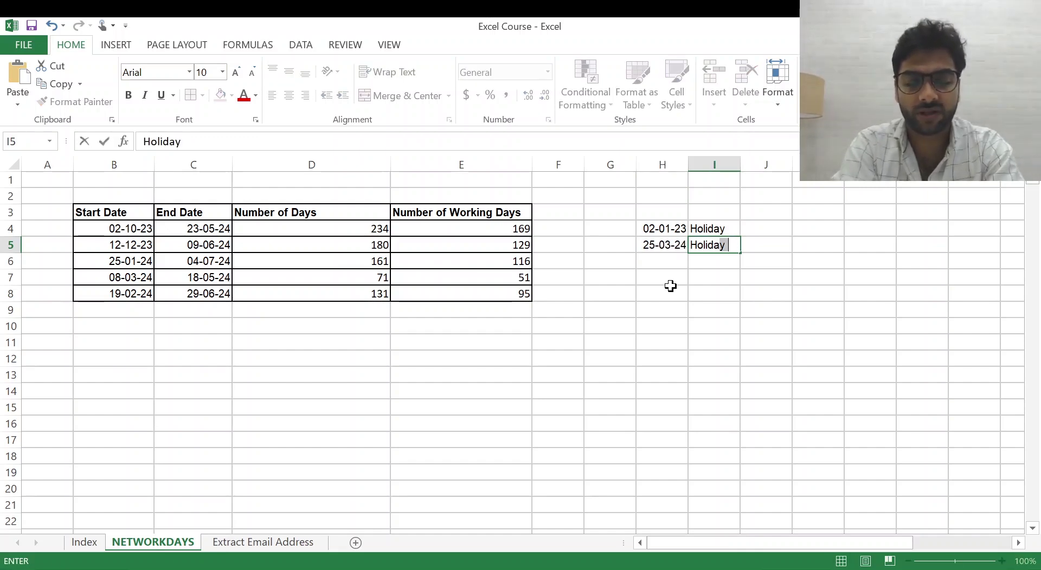
key(Return)
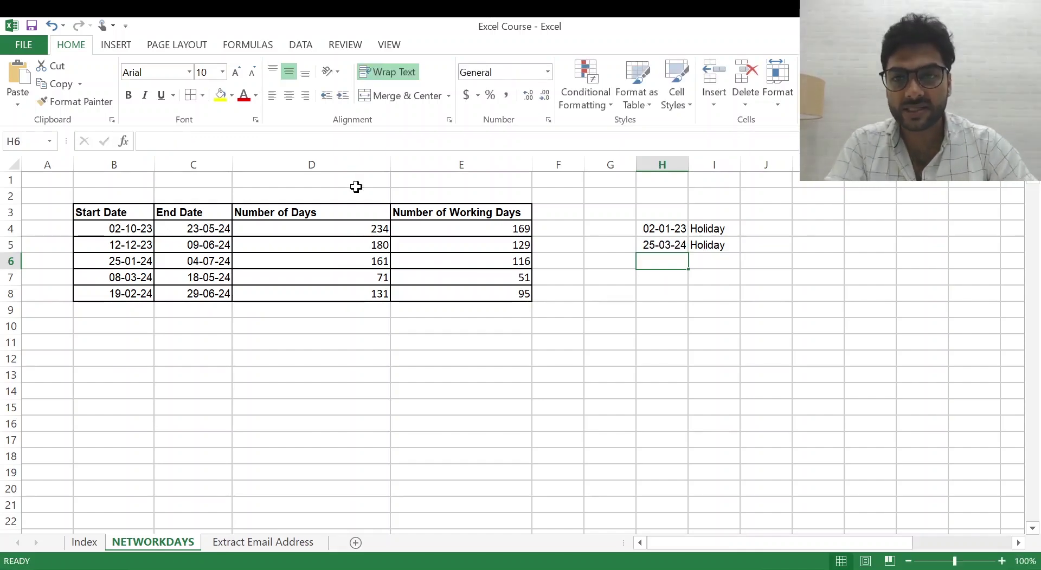
Switch to ChatGPT and examine the Including Holidays section, especially the holiday range D1:D5 in the NETWORKDAYS formula
click(423, 228)
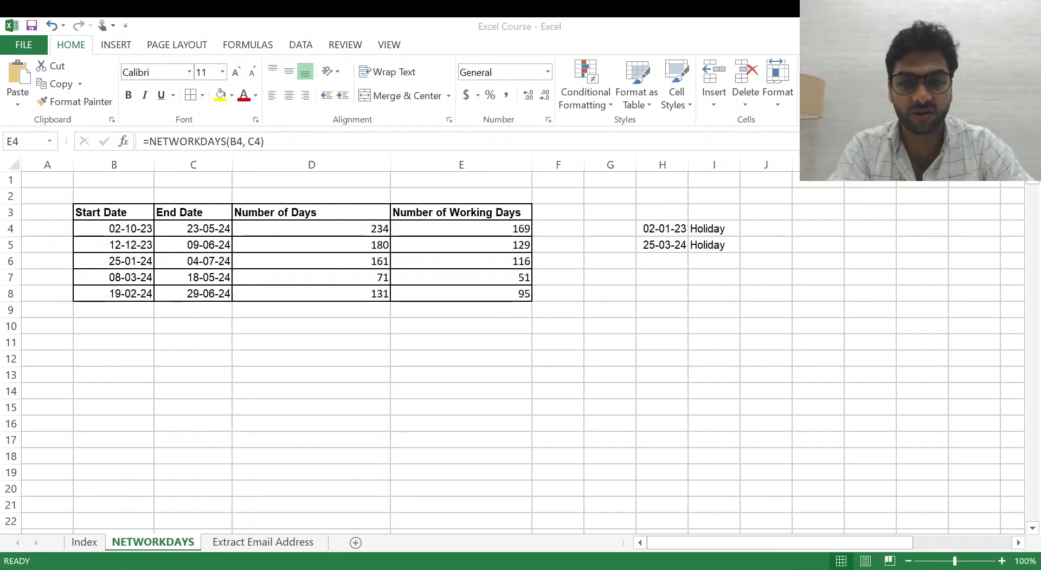
key(alt+Tab)
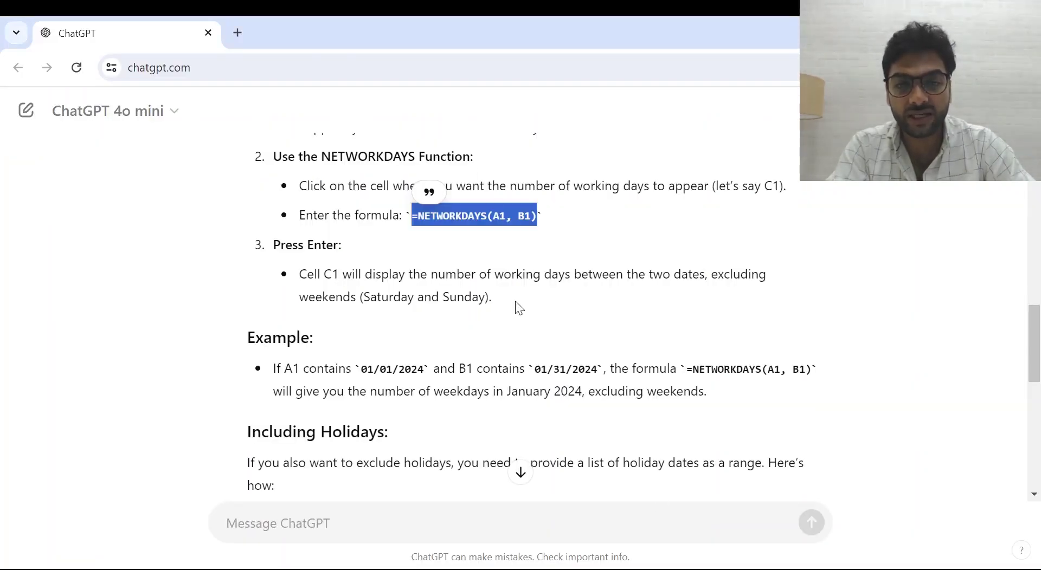
scroll(516, 305, down, 3)
scroll(516, 306, down, 2)
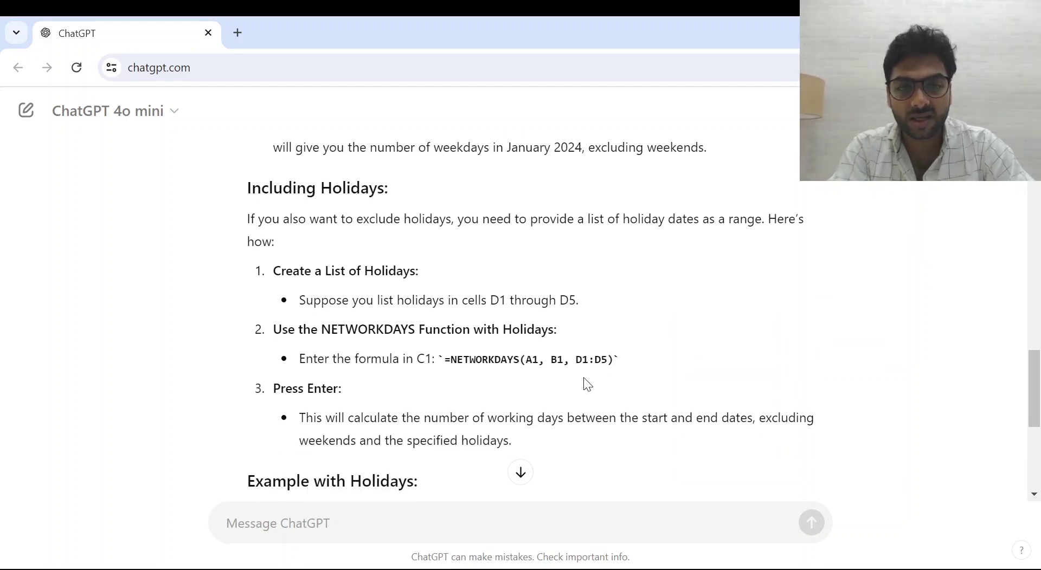
drag(576, 359, 607, 362)
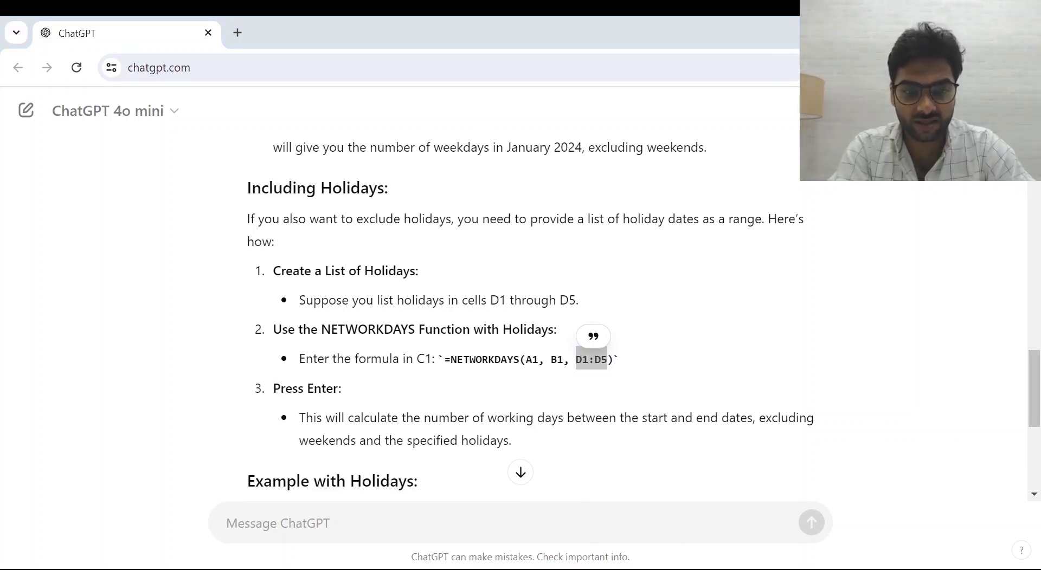
Return to the Excel worksheet and add a holiday range to the E4 formula so it reads =NETWORKDAYS(B4, C4, H3:H4)
key(alt+Tab)
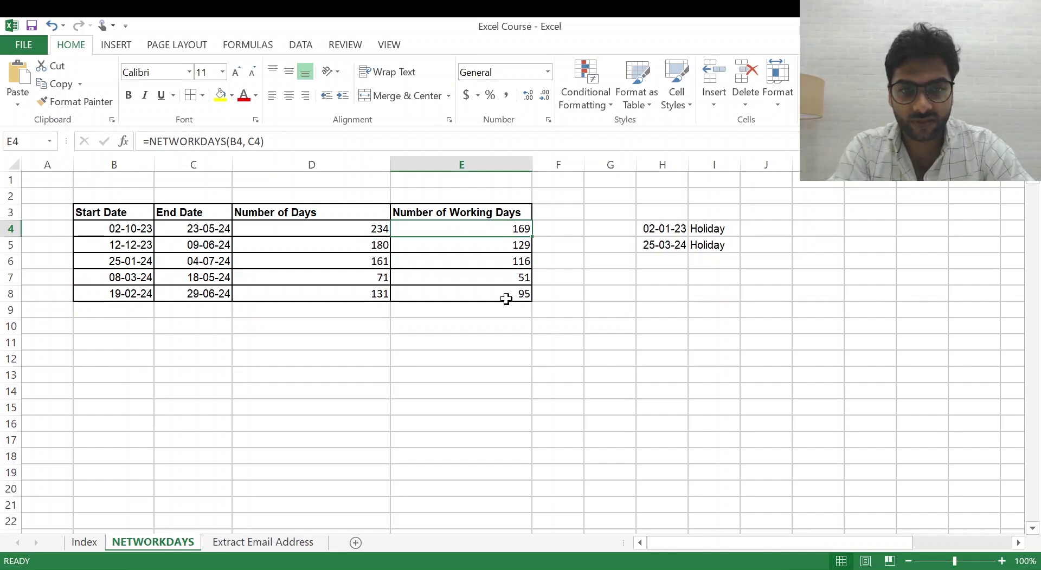
drag(665, 228, 671, 248)
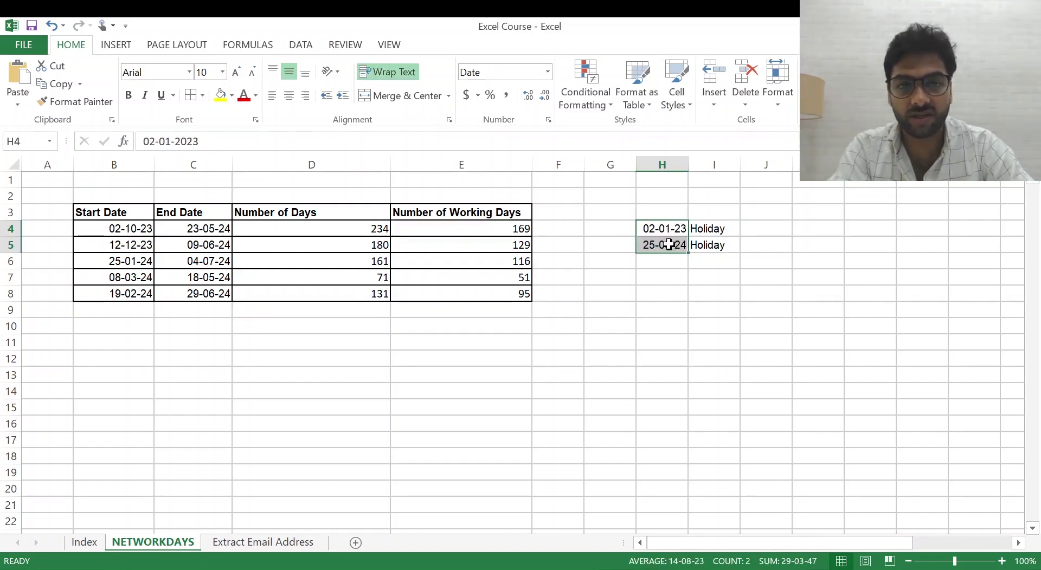
click(625, 258)
click(645, 228)
click(651, 252)
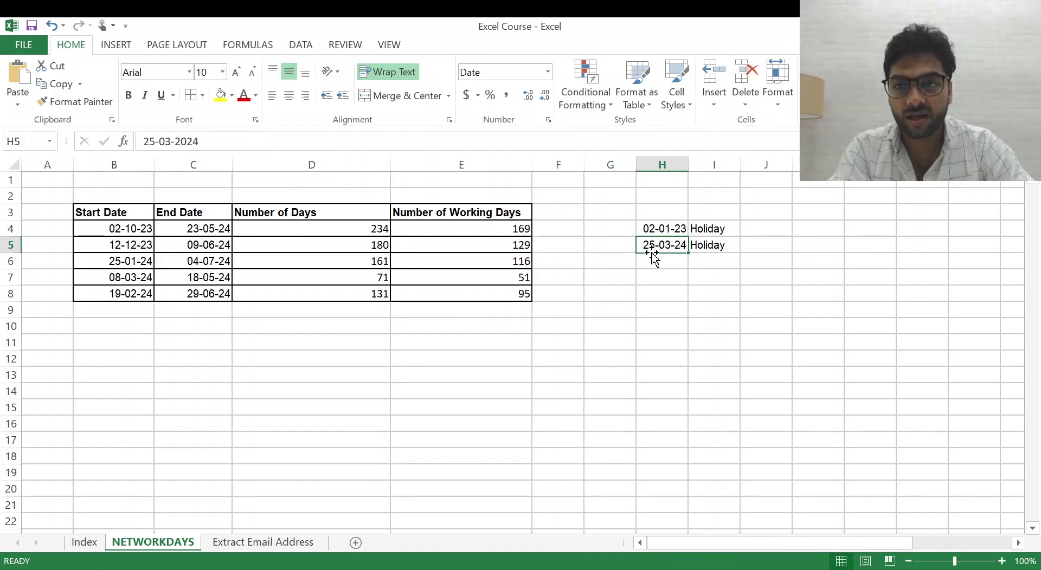
click(438, 228)
click(261, 142)
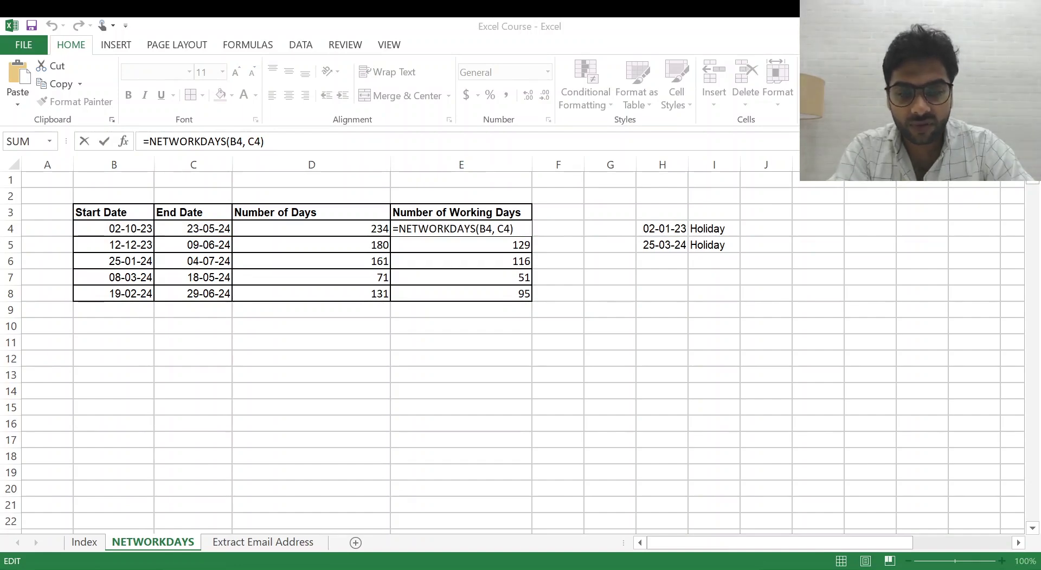
click(267, 145)
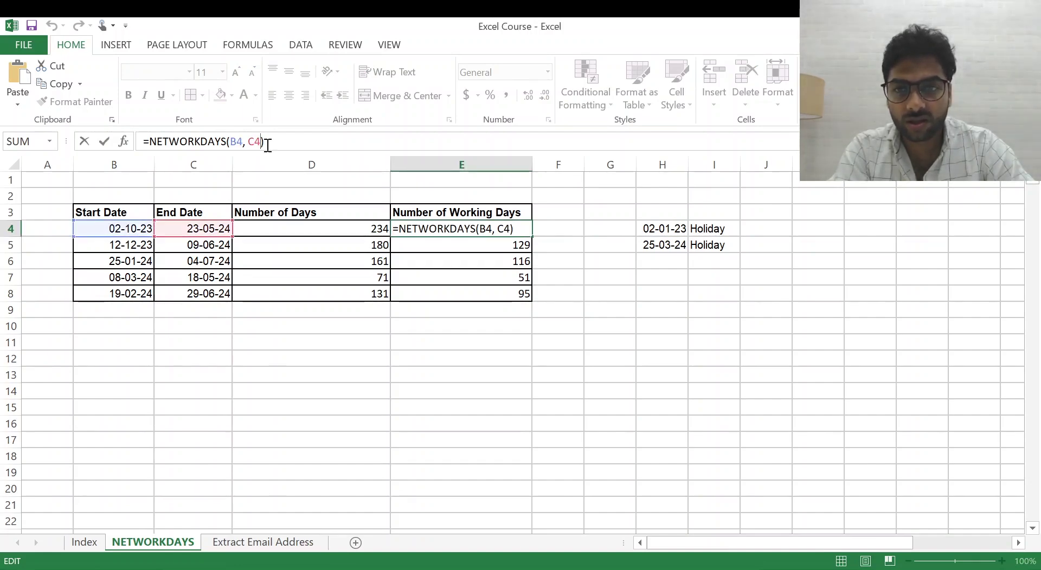
text(, )
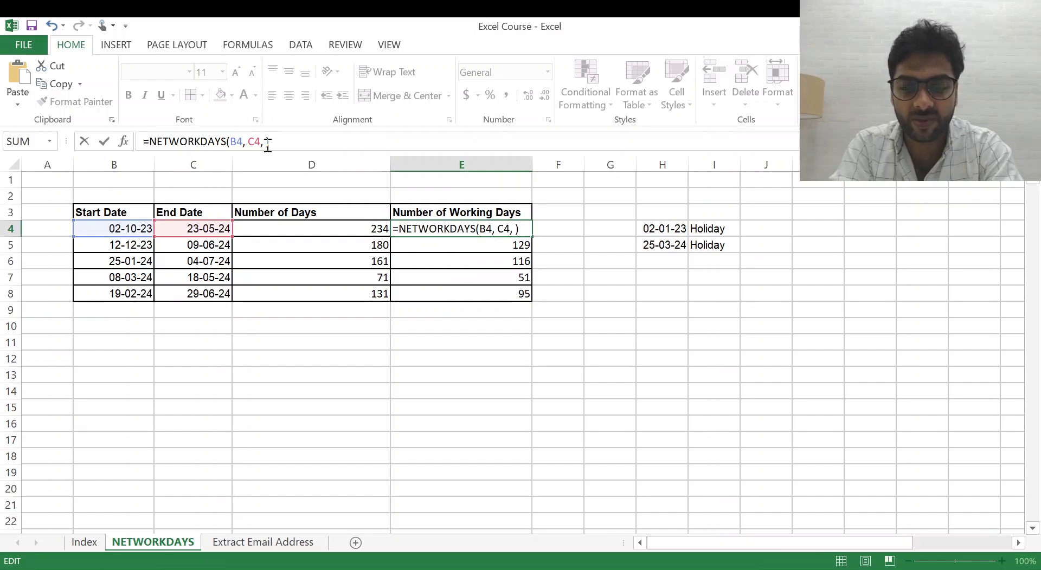
text(H3:)
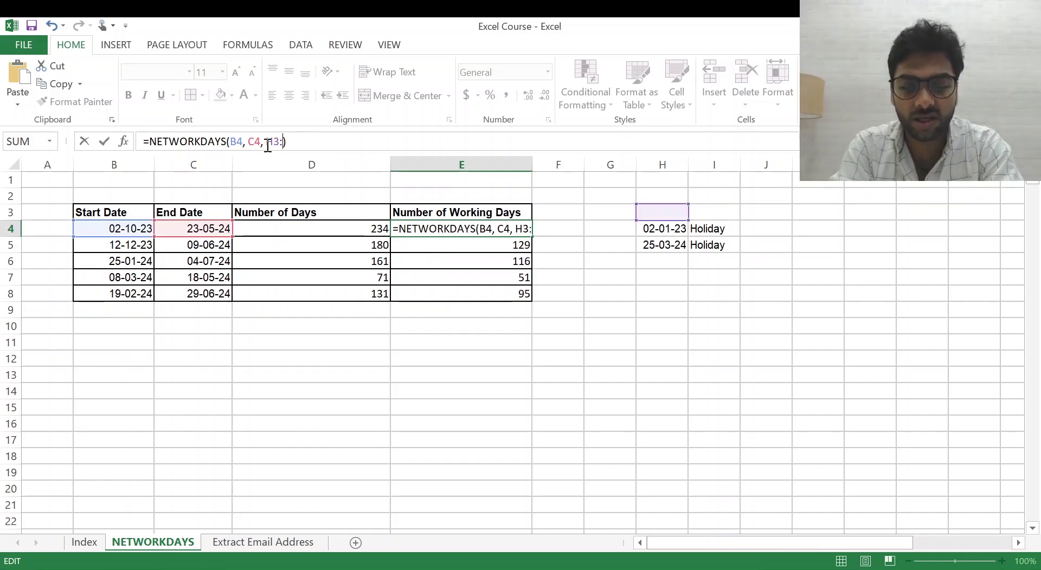
text(H4)
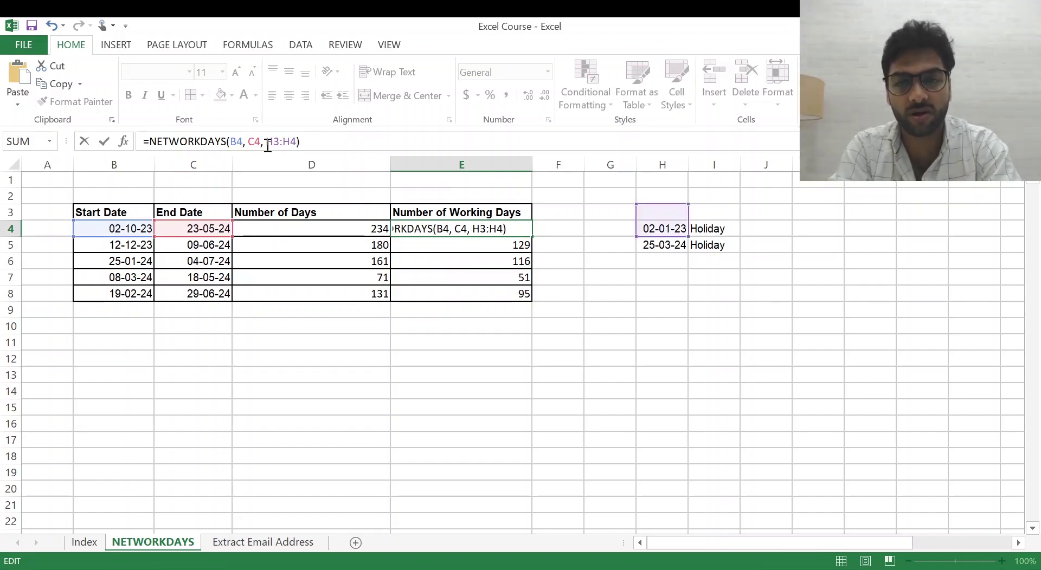
key(Return)
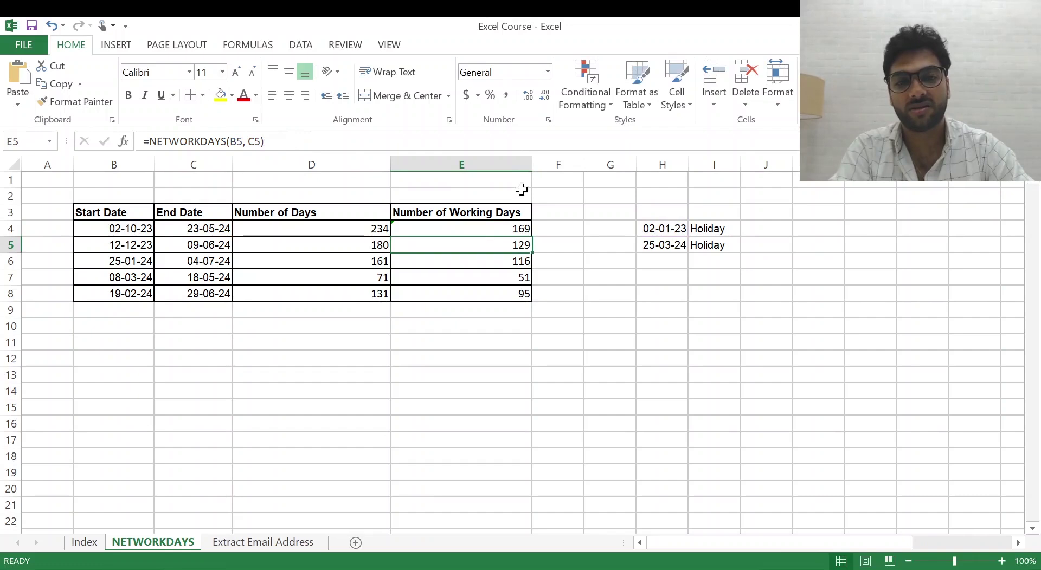
Correct the holiday range in the E4 formula so it reads =NETWORKDAYS(B4, C4, H4:H5), covering both listed holidays
click(475, 231)
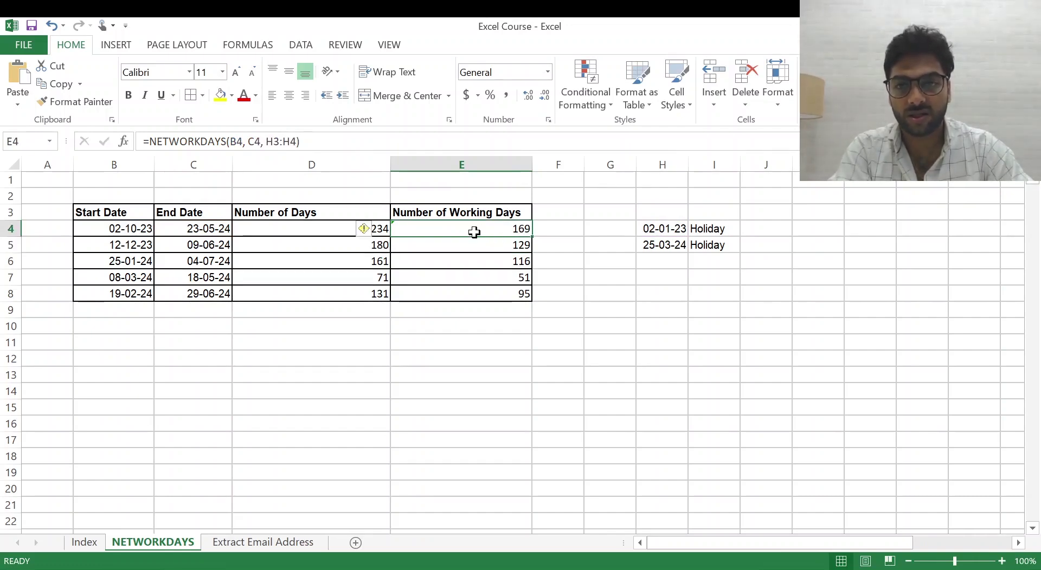
drag(648, 229, 651, 245)
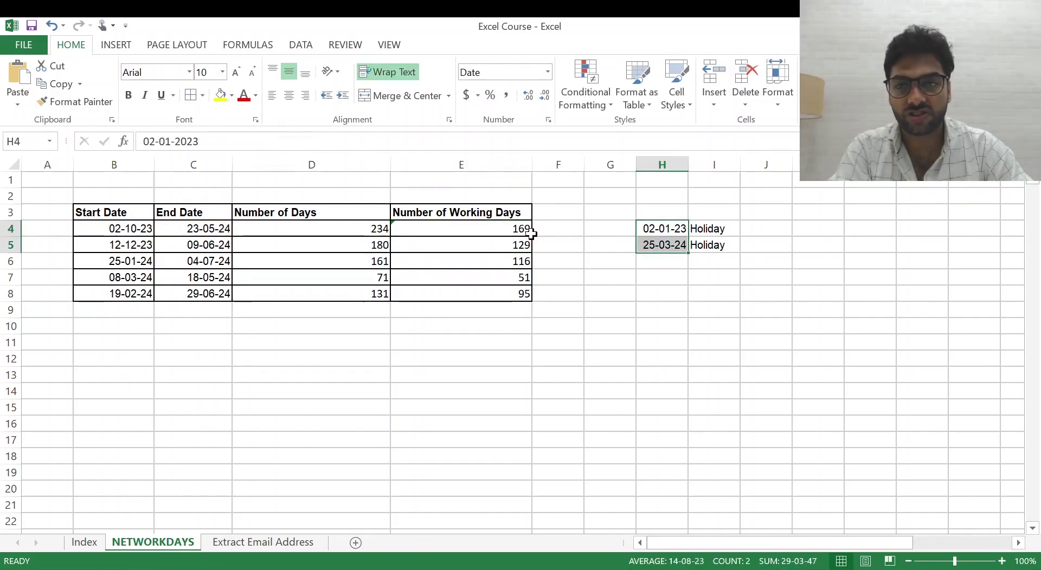
click(653, 230)
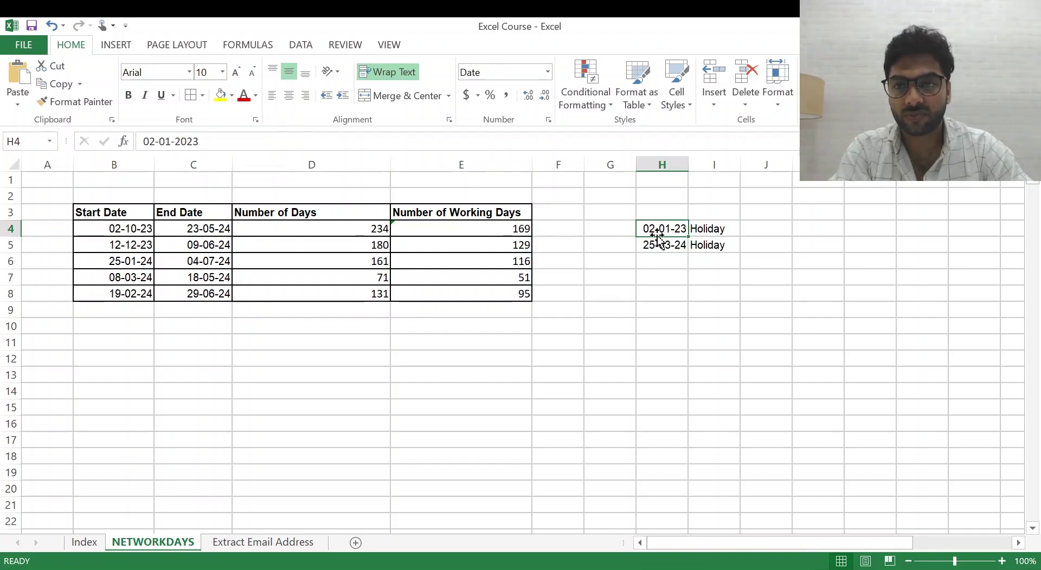
click(662, 259)
click(643, 247)
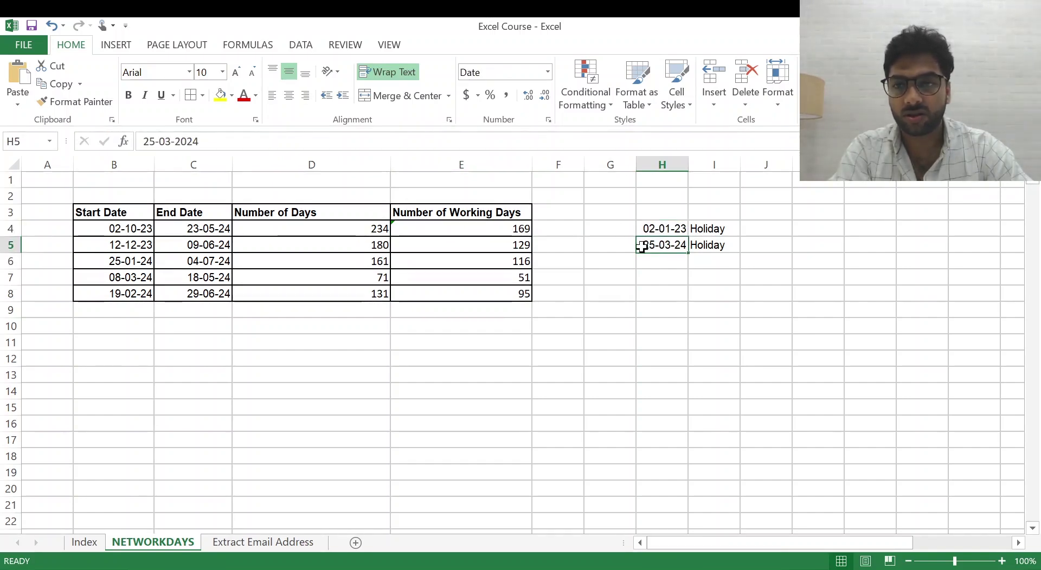
click(437, 228)
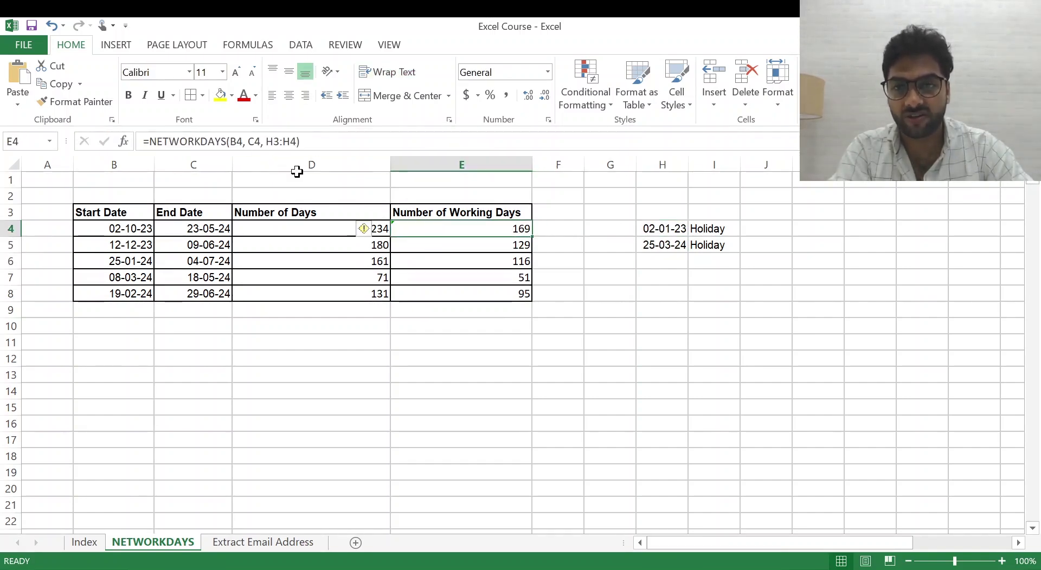
click(280, 144)
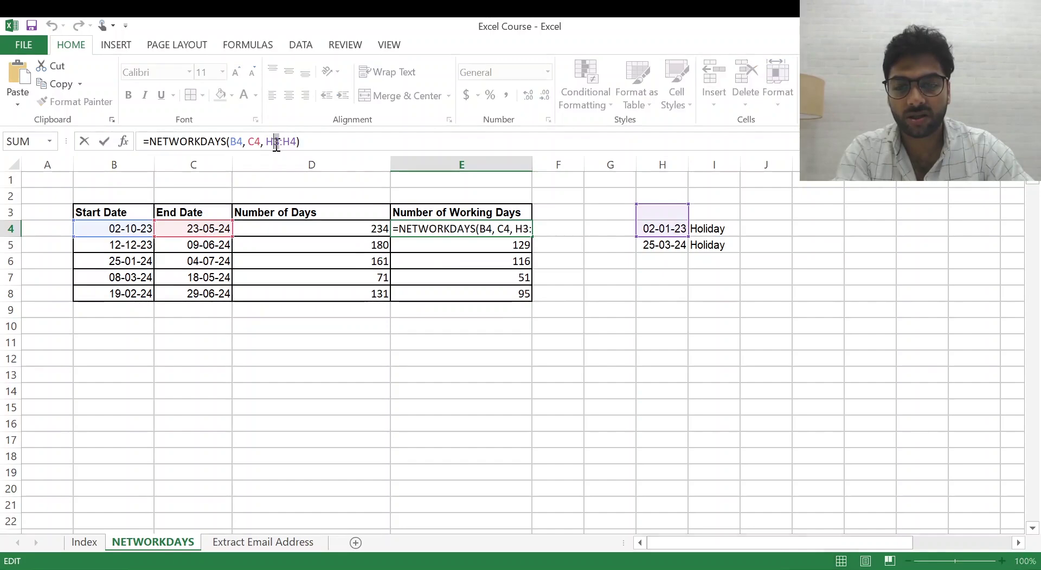
key(BackSpace)
text(4)
key(BackSpace)
text(5)
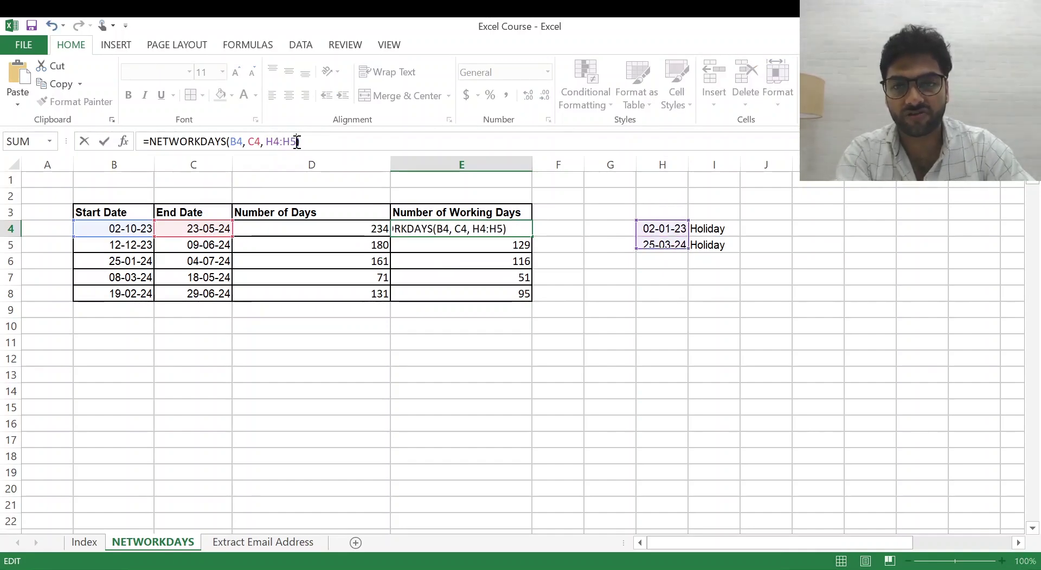
key(Return)
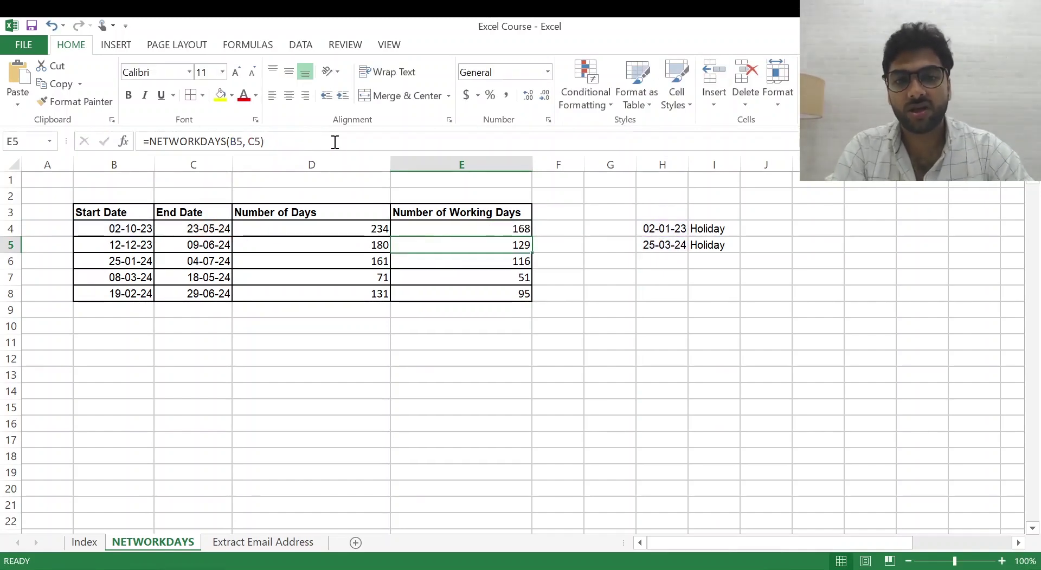
Fill the E4 working-days formula down through E8 and check the copied formula in E5
click(498, 230)
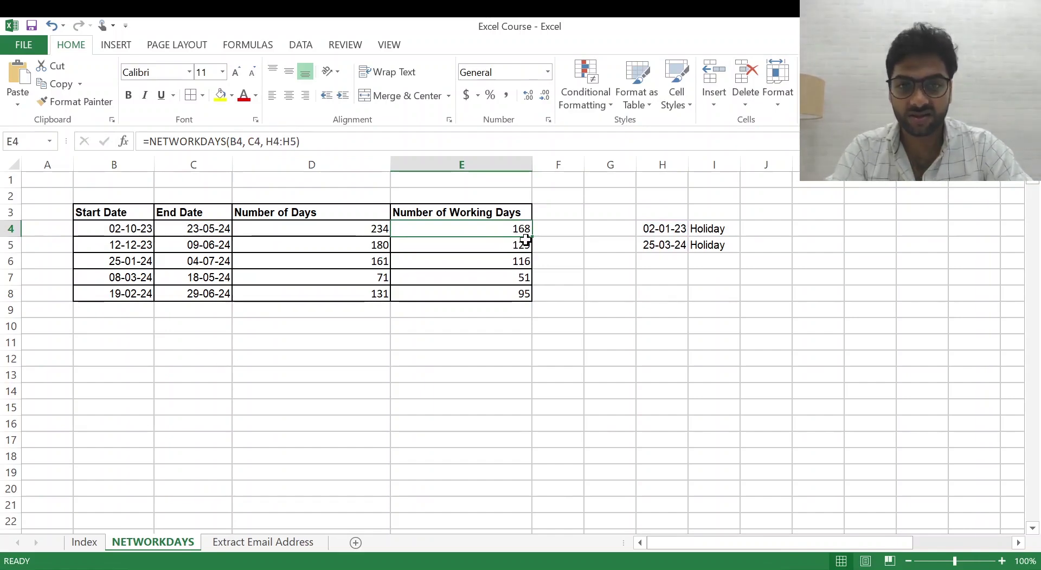
drag(536, 239, 535, 300)
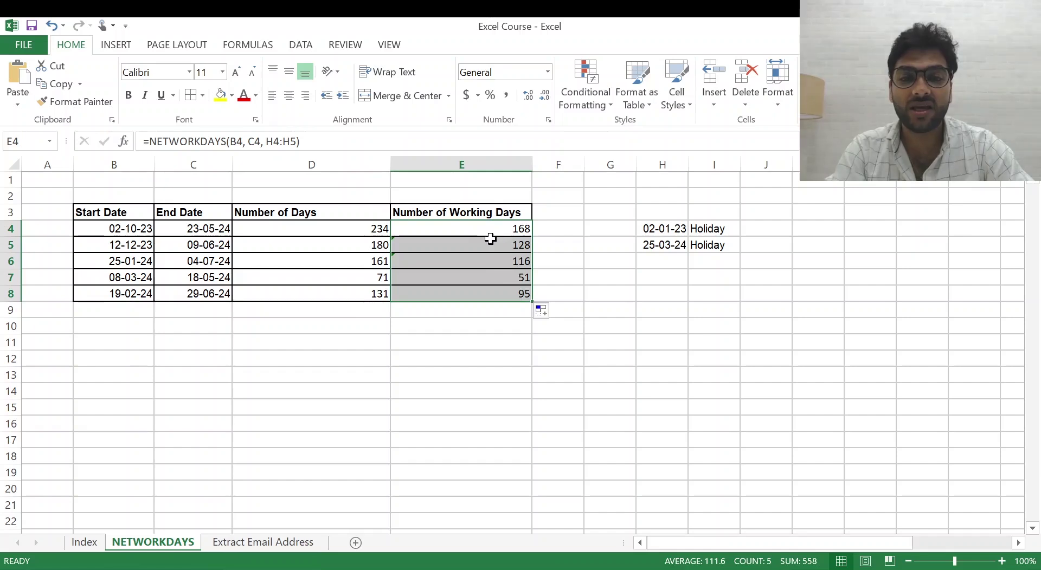
click(506, 249)
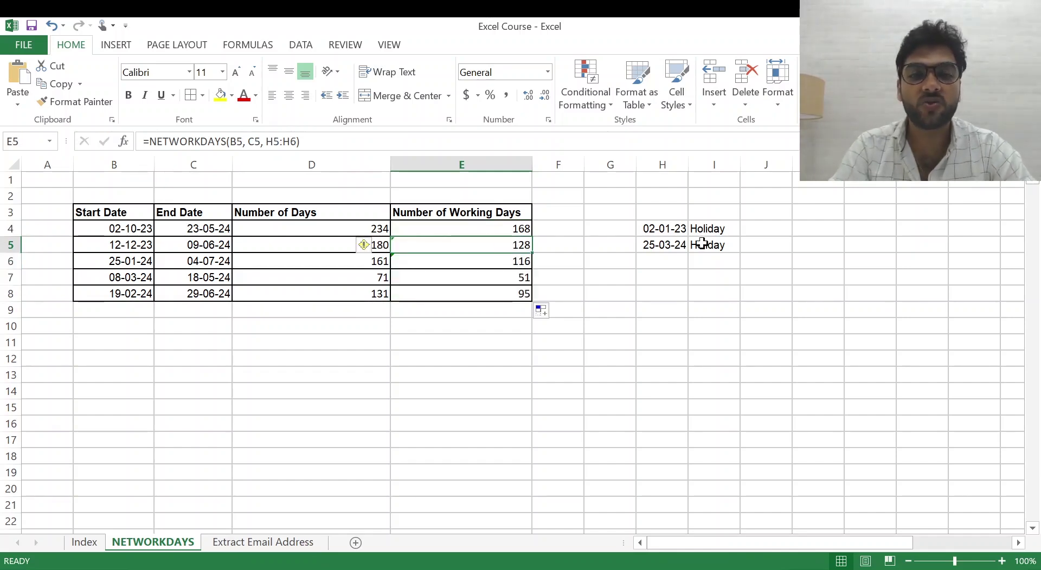
Compare the holiday dates in H4:H5 with the table's start and end dates, and inspect the working-day formulas in E6:E8
click(682, 248)
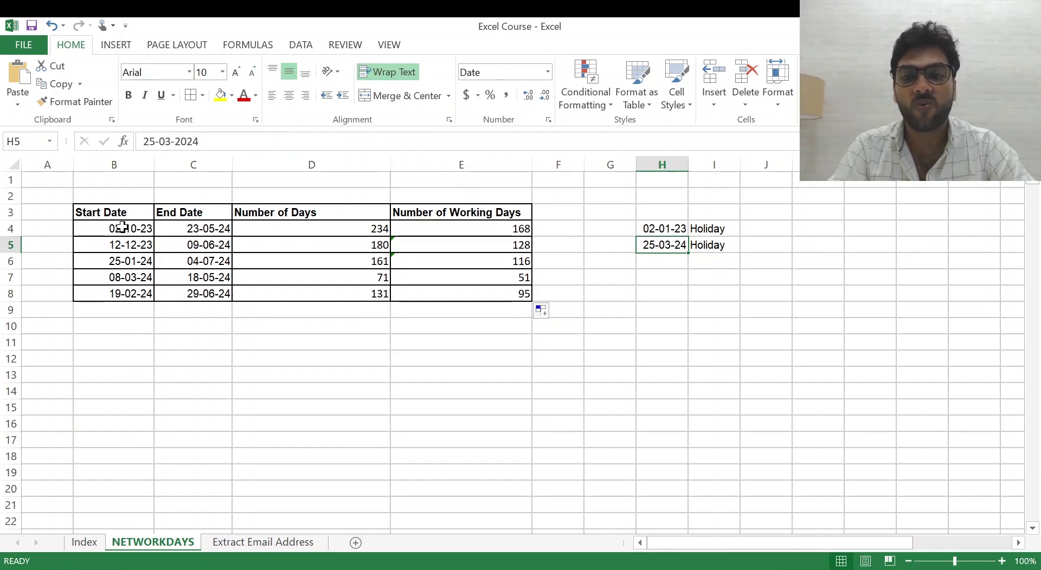
mouse_move(175, 247)
mouse_down()
mouse_move(144, 244)
mouse_move(193, 243)
mouse_up()
click(659, 230)
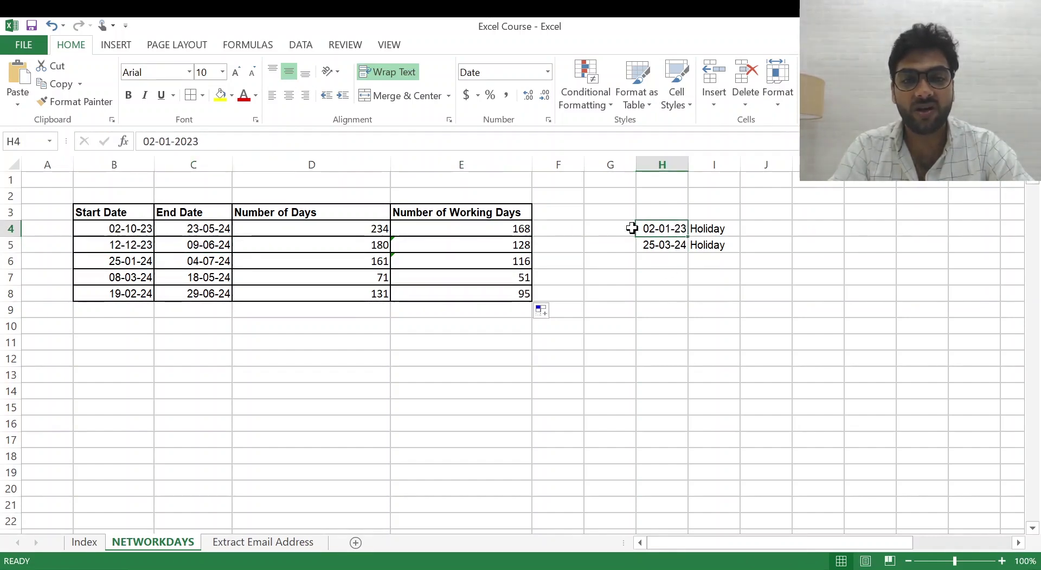
drag(118, 228, 197, 228)
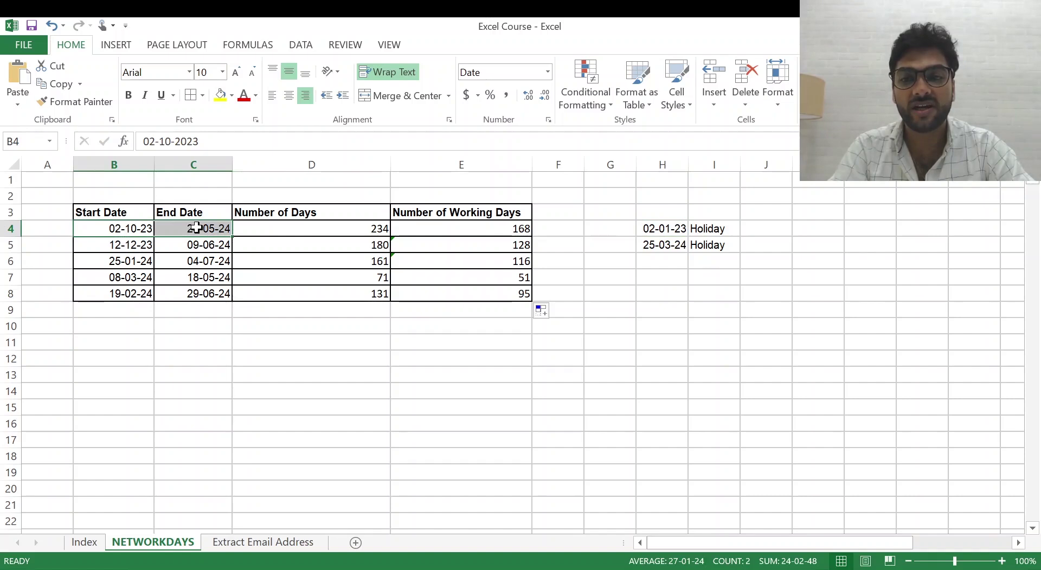
click(715, 297)
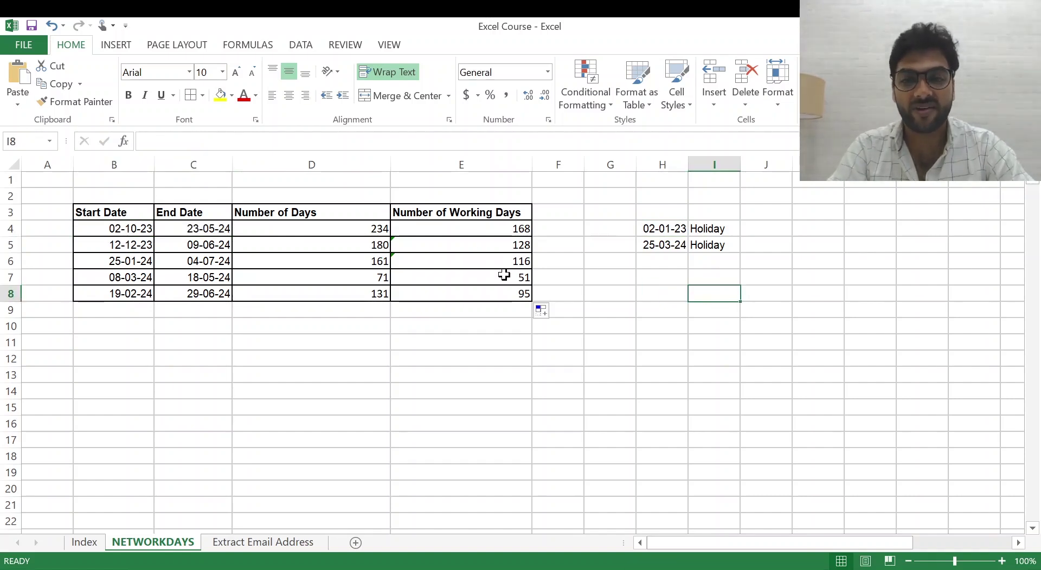
drag(502, 278, 499, 292)
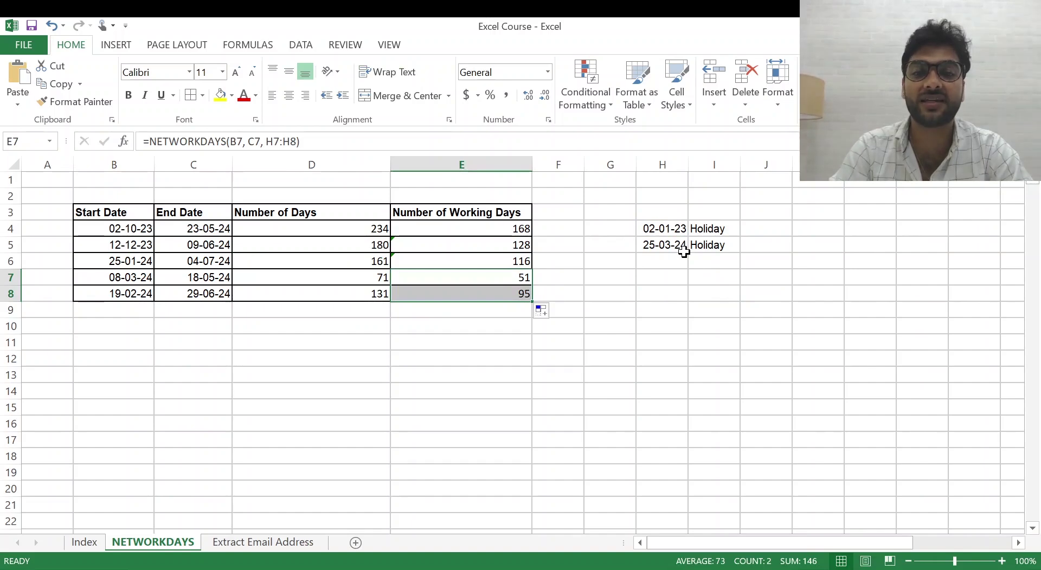
click(490, 262)
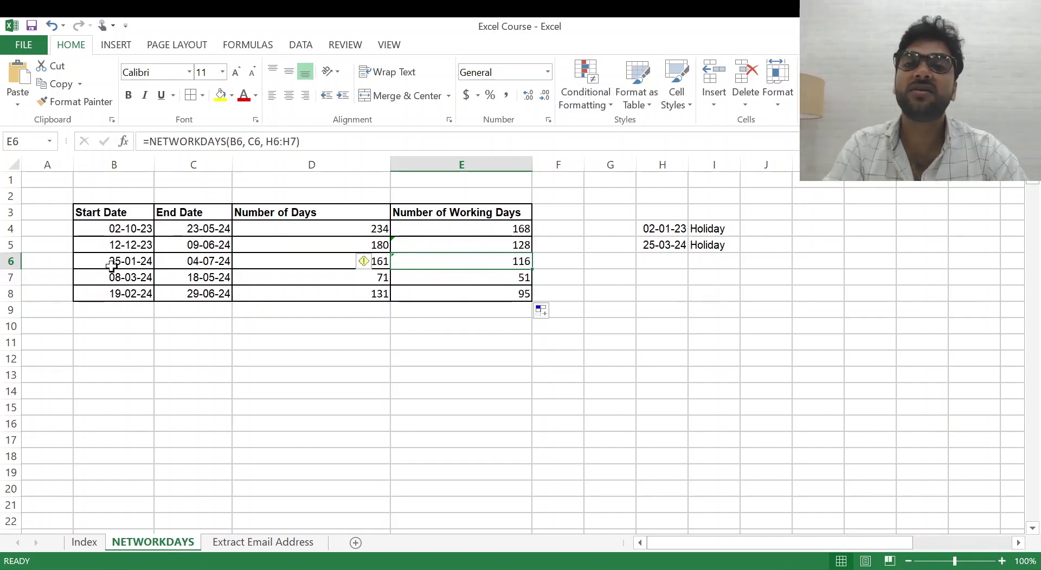
click(378, 402)
click(323, 228)
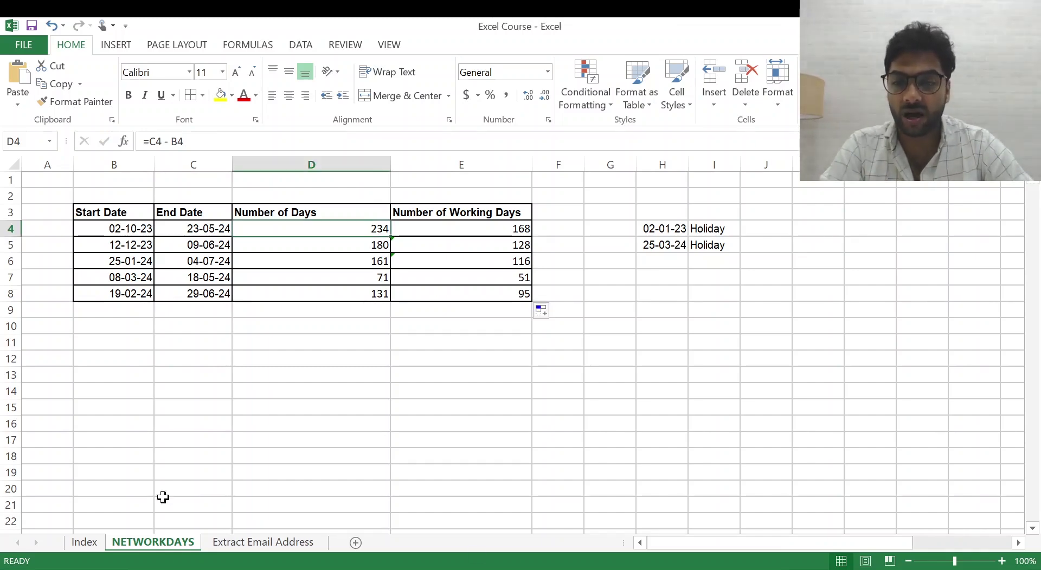
On the Index sheet, enter Done as the status of the NETWORKDAYS topic in cell D10
click(84, 542)
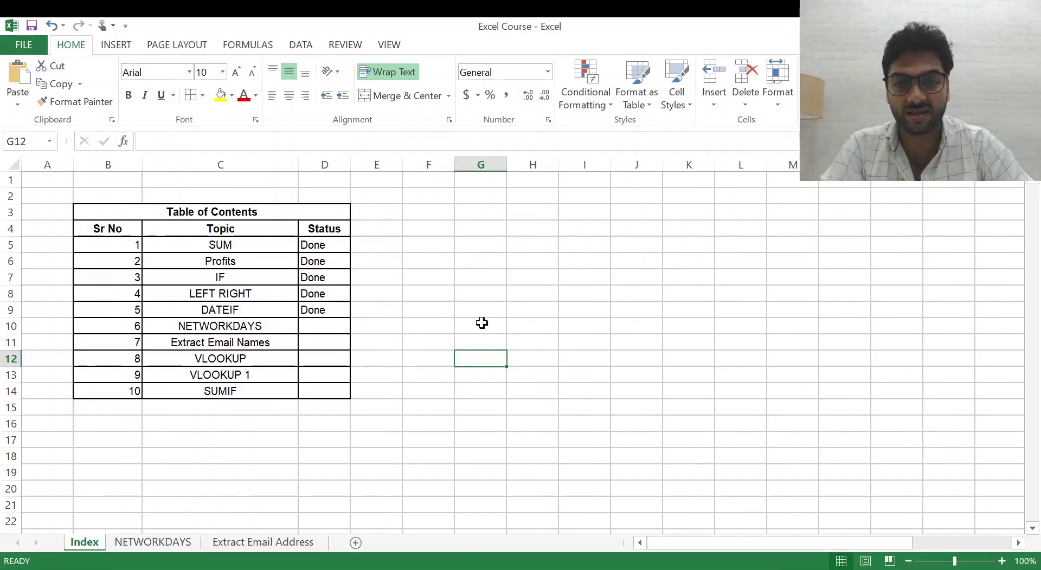
click(314, 326)
text(Do)
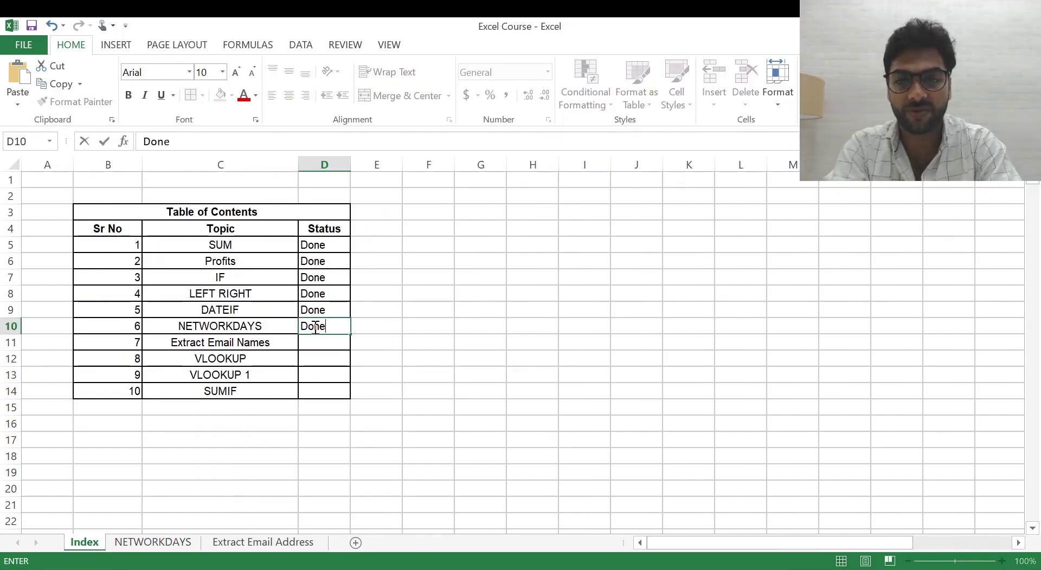
text(ne)
key(Return)
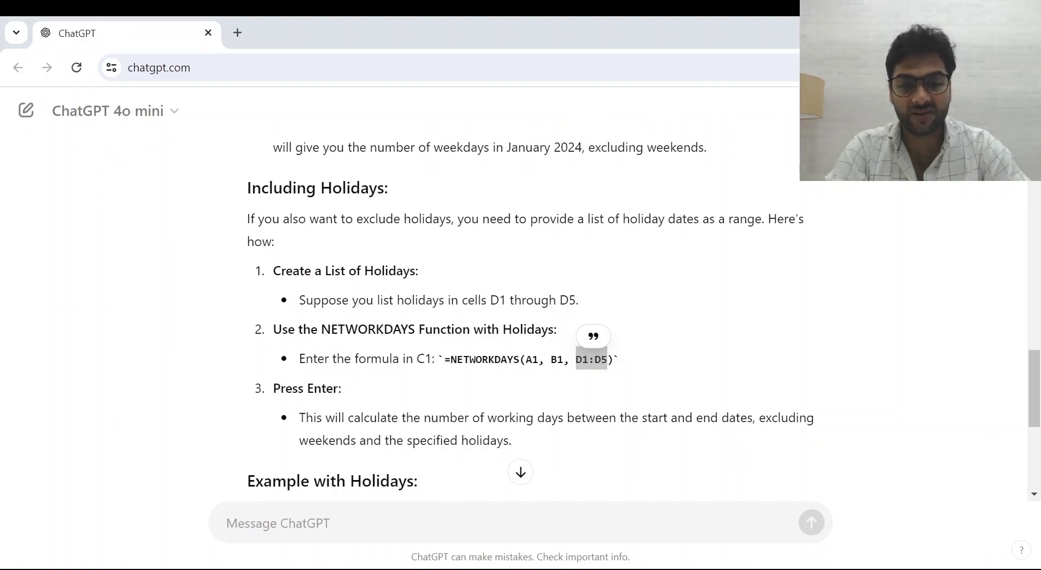
In ChatGPT, send thanks for the help and ask for sample date ranges to practice both number of days and net work days functions on excel
scroll(583, 221, down, 5)
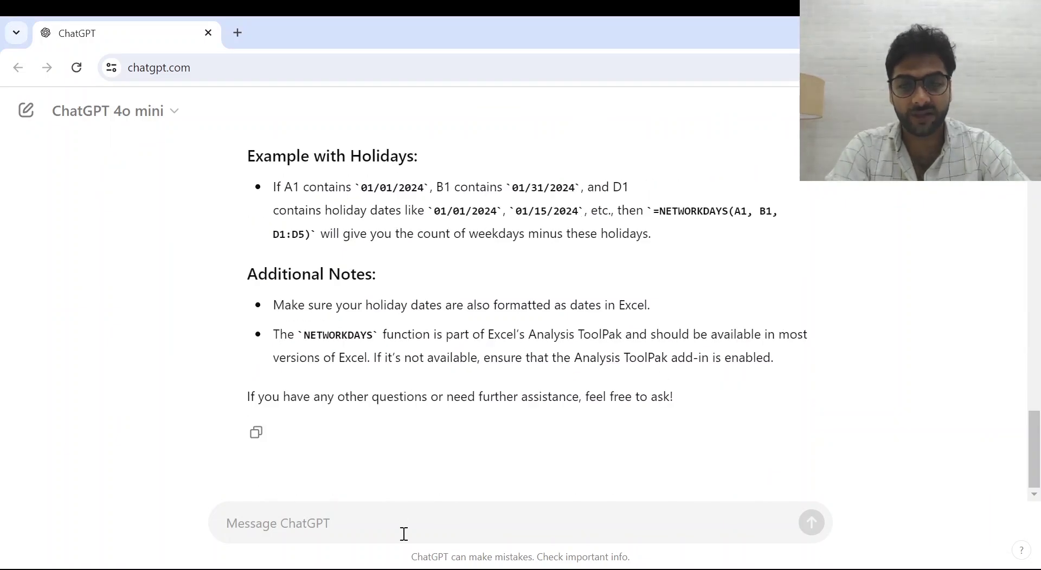
text(Than)
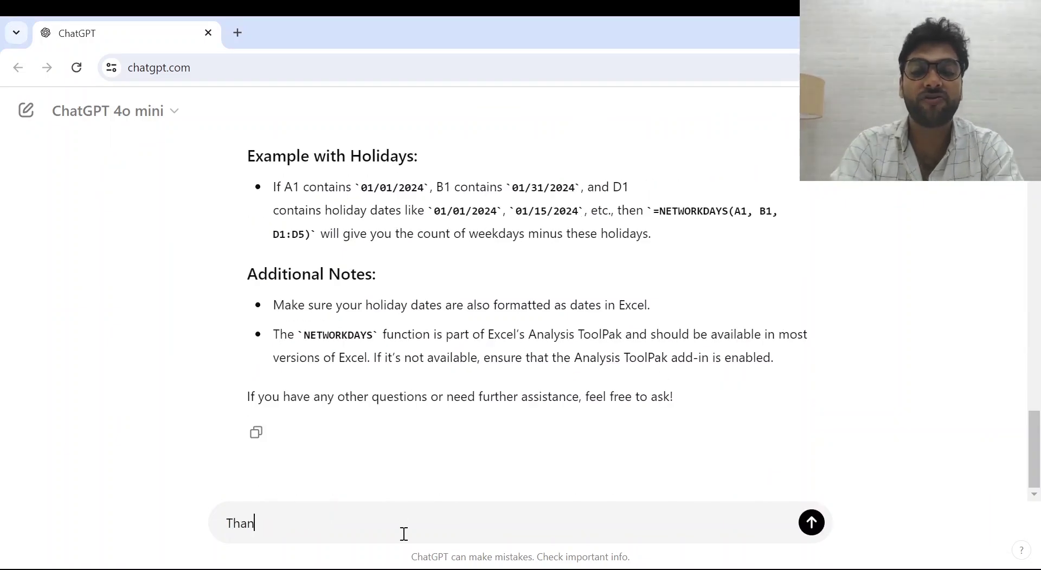
text(k you)
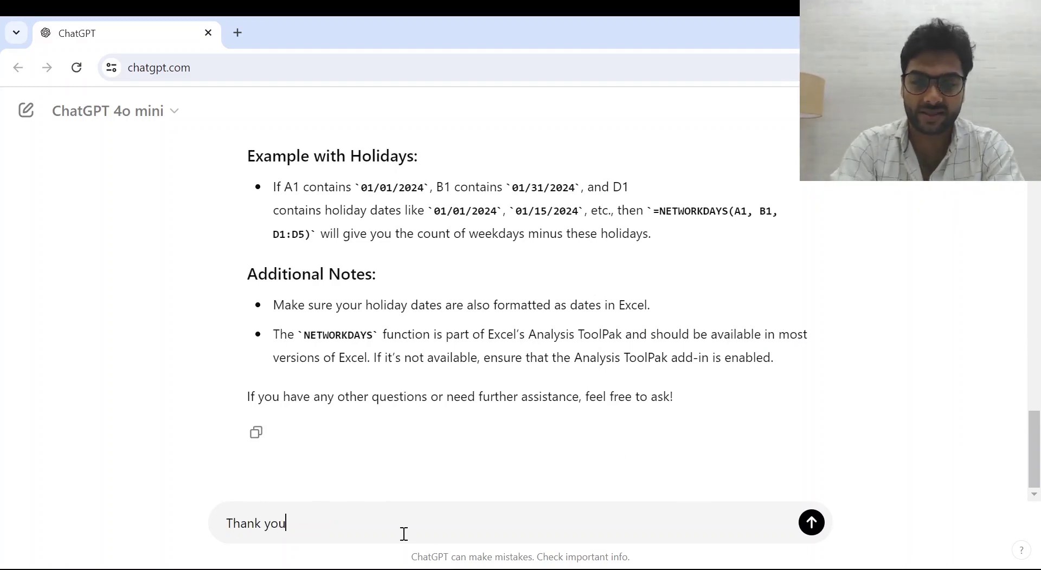
text( for the hep)
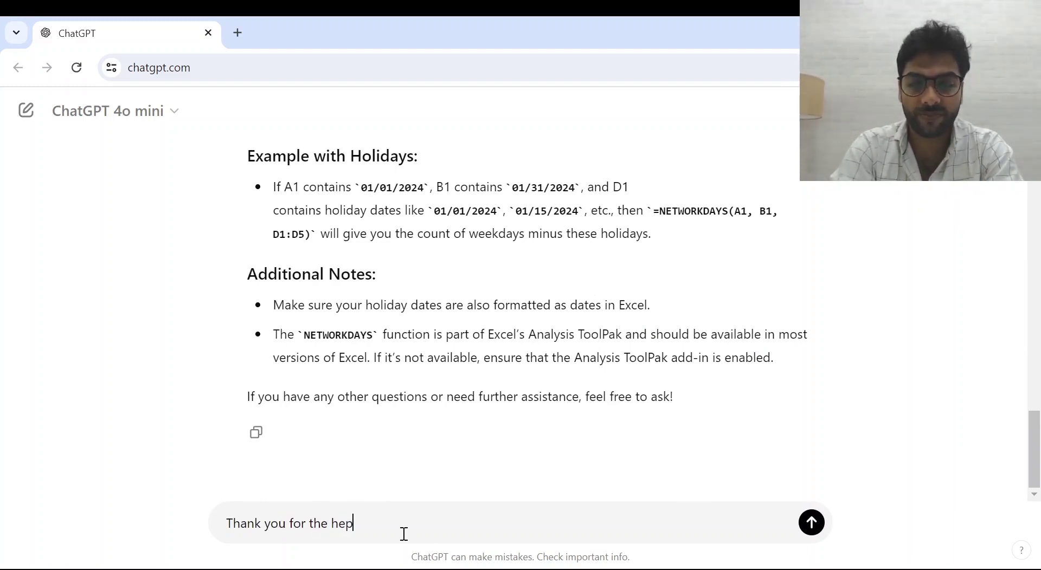
key(BackSpace)
text(lp. Can )
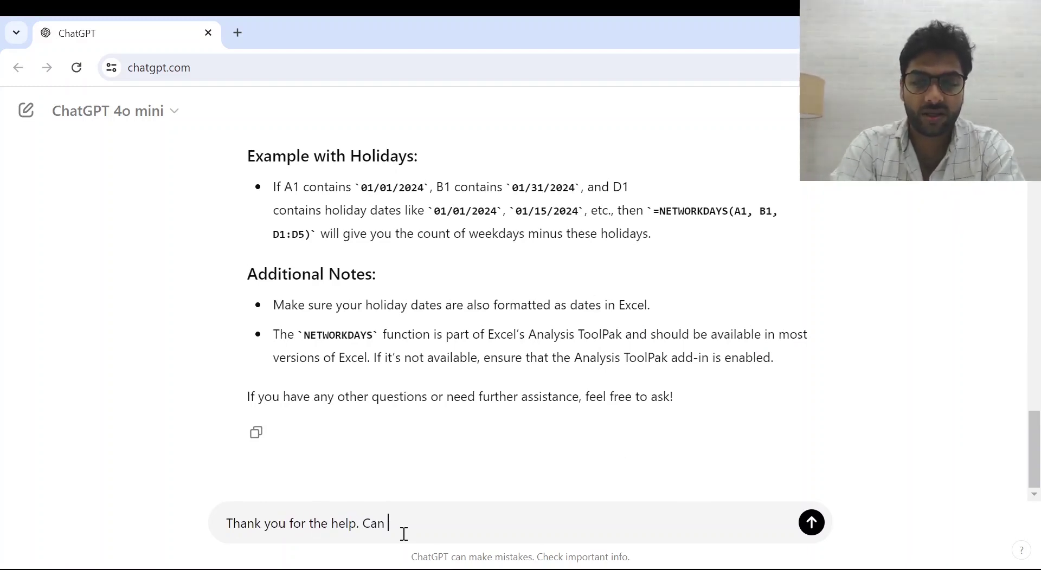
text(you provide me )
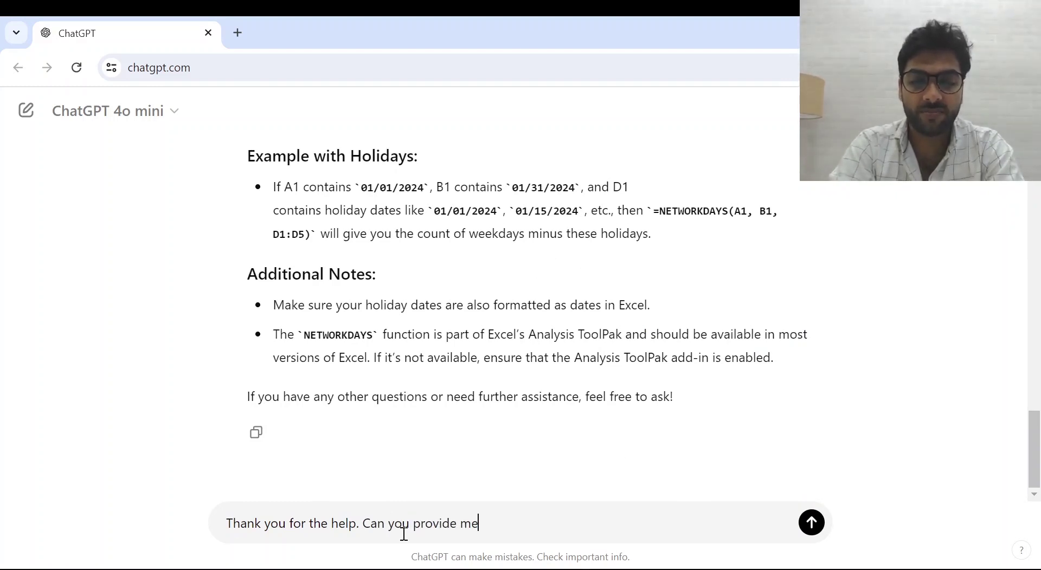
text(with sam)
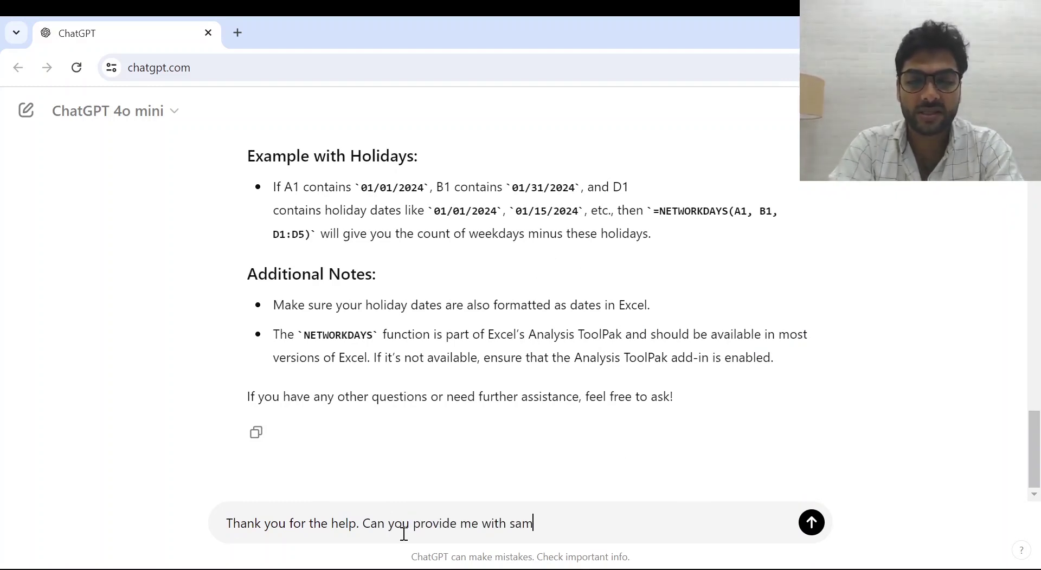
text(ple date r)
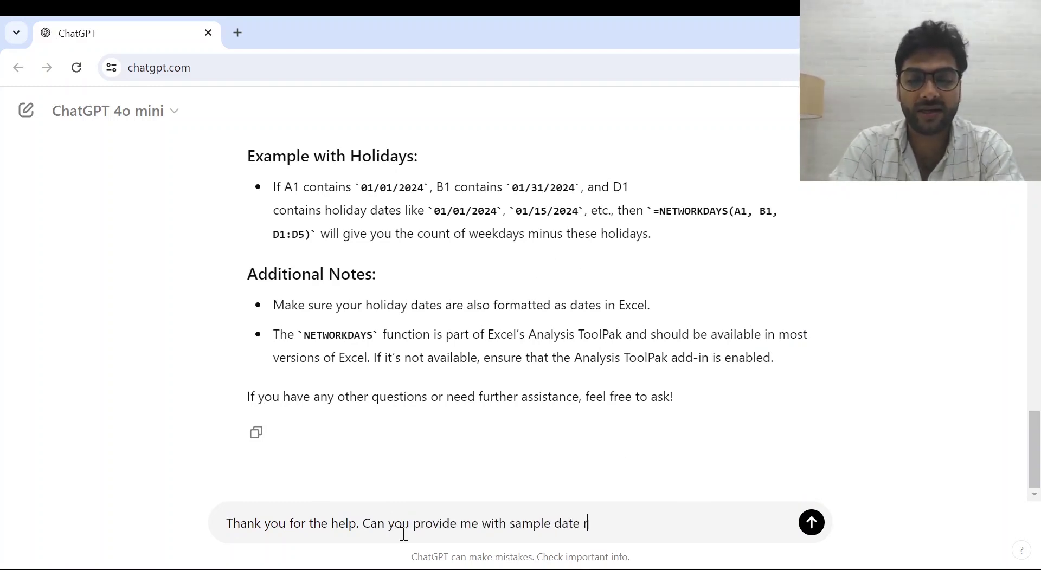
text(anges to prac)
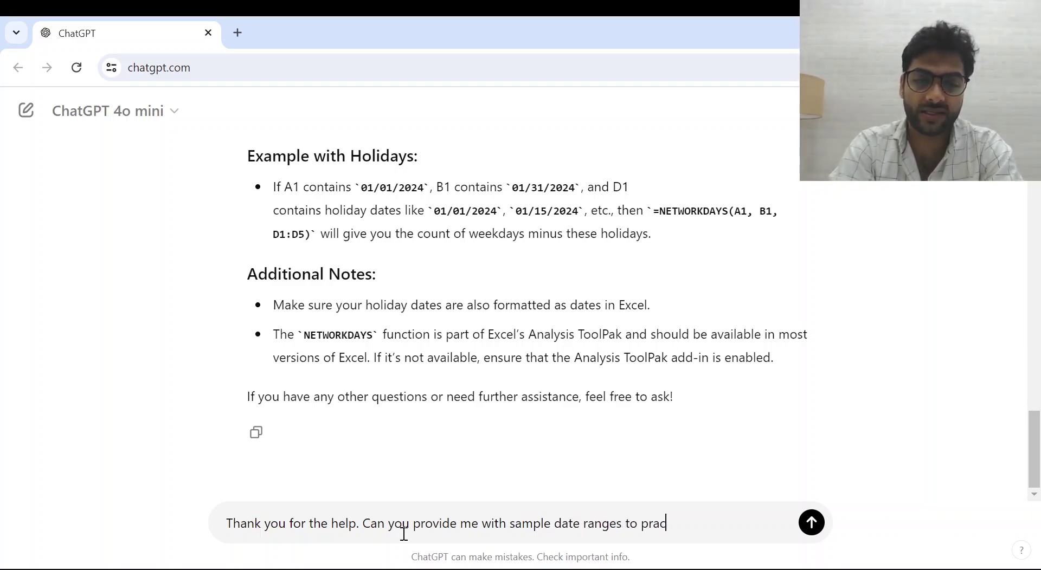
text(tive b)
key(BackSpace)
key(BackSpace)
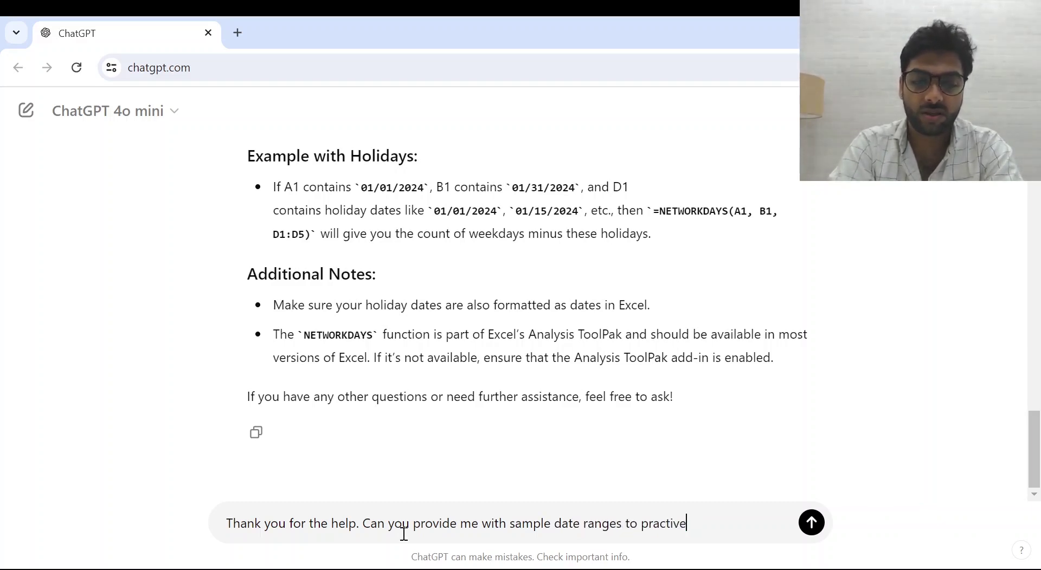
text(oth)
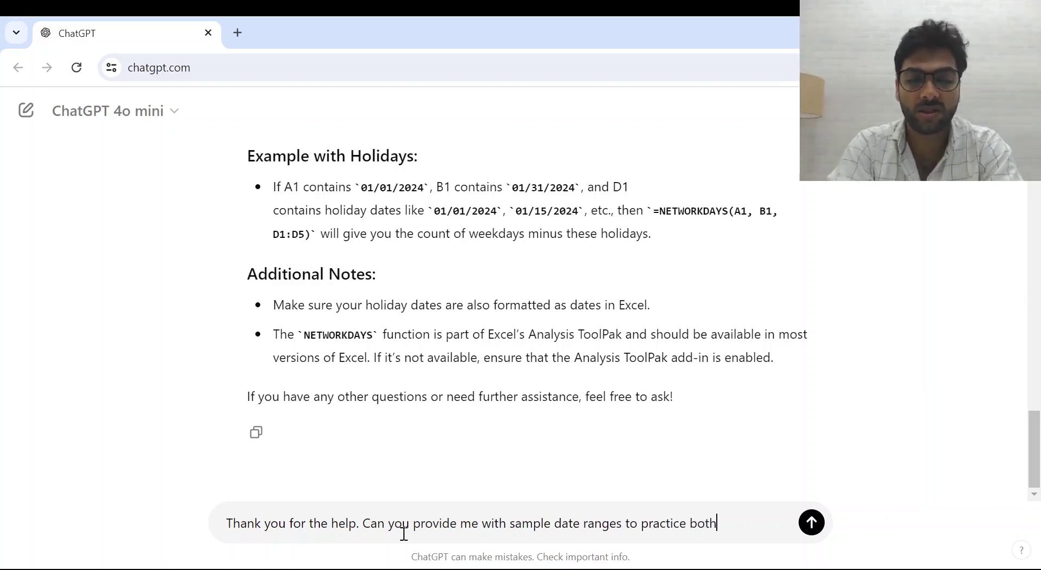
text( n)
key(BackSpace)
key(BackSpace)
text(number of days an)
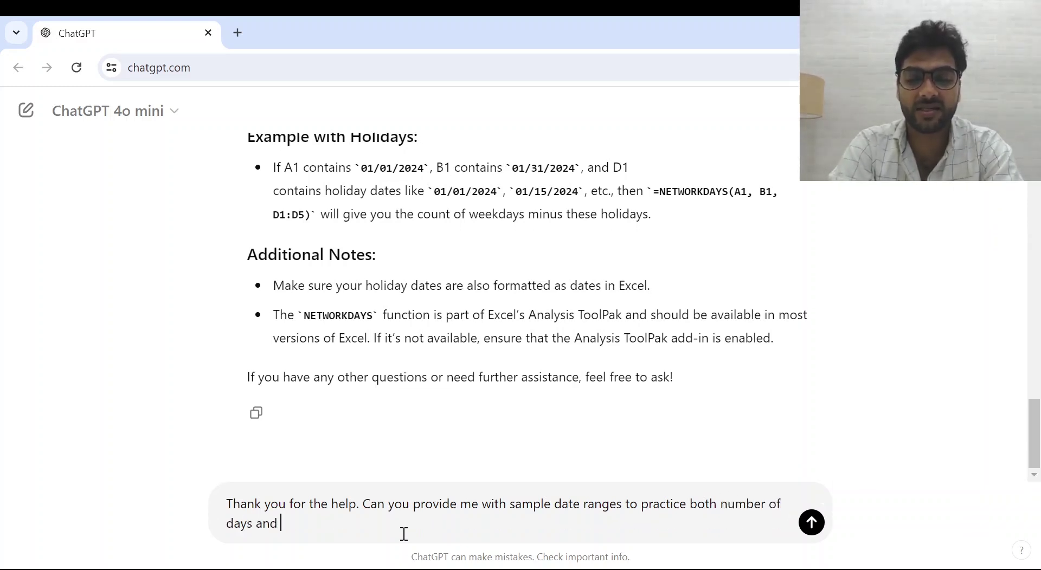
text(d netwrok)
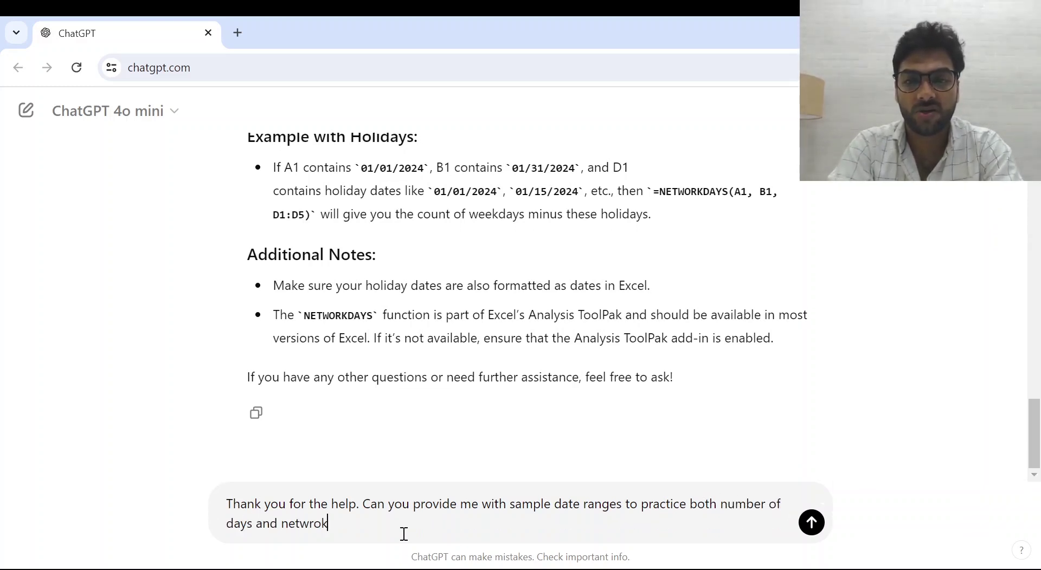
text(days)
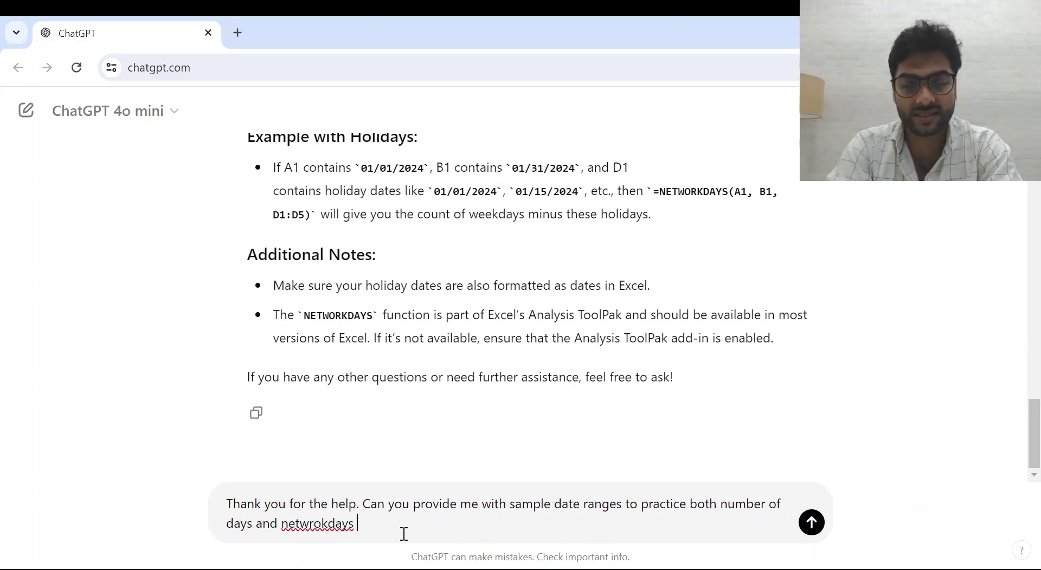
key(BackSpace)
key(BackSpace)
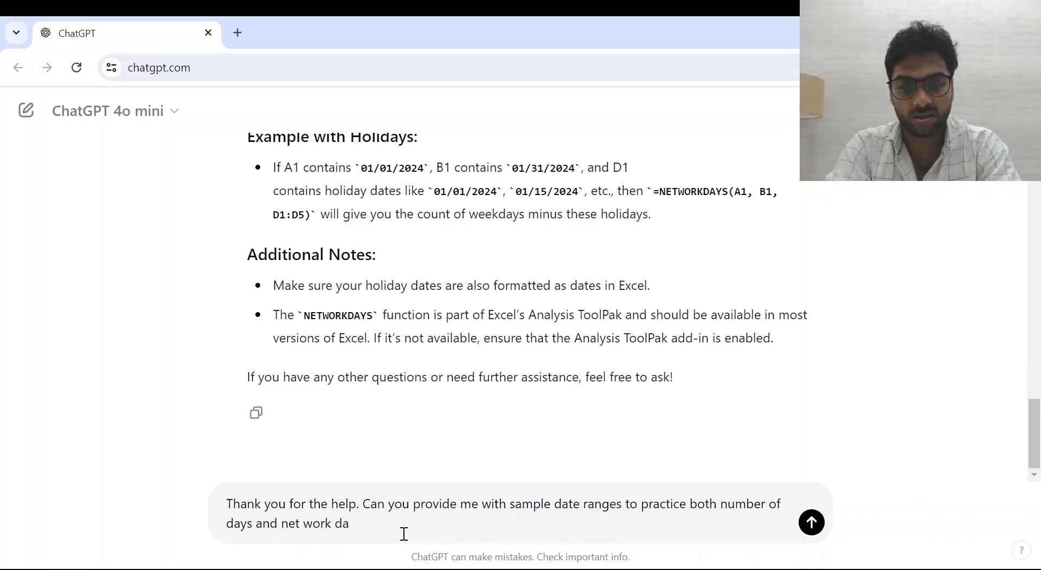
text(work days functions on ex)
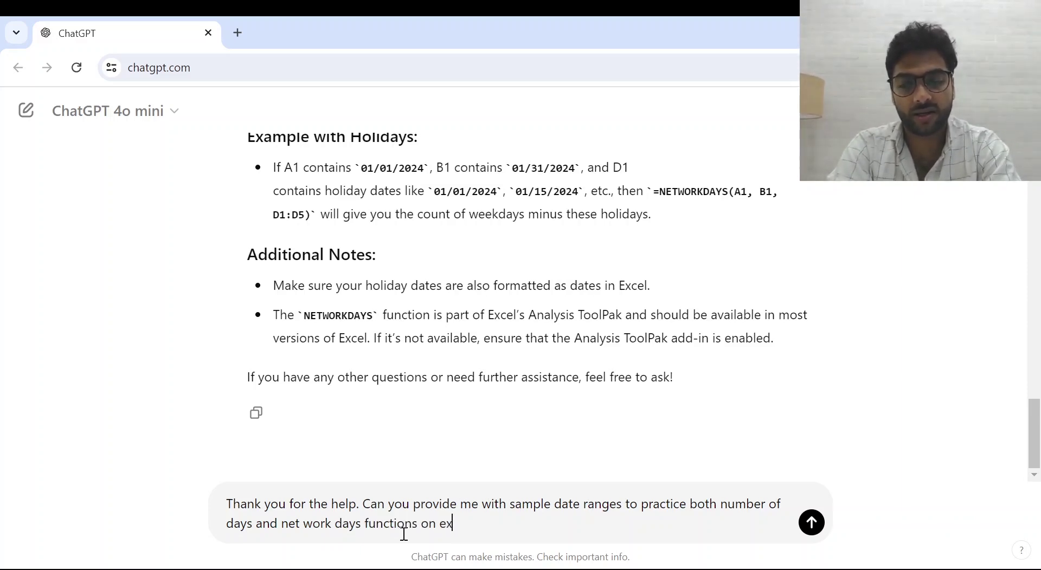
text(cel?)
key(Return)
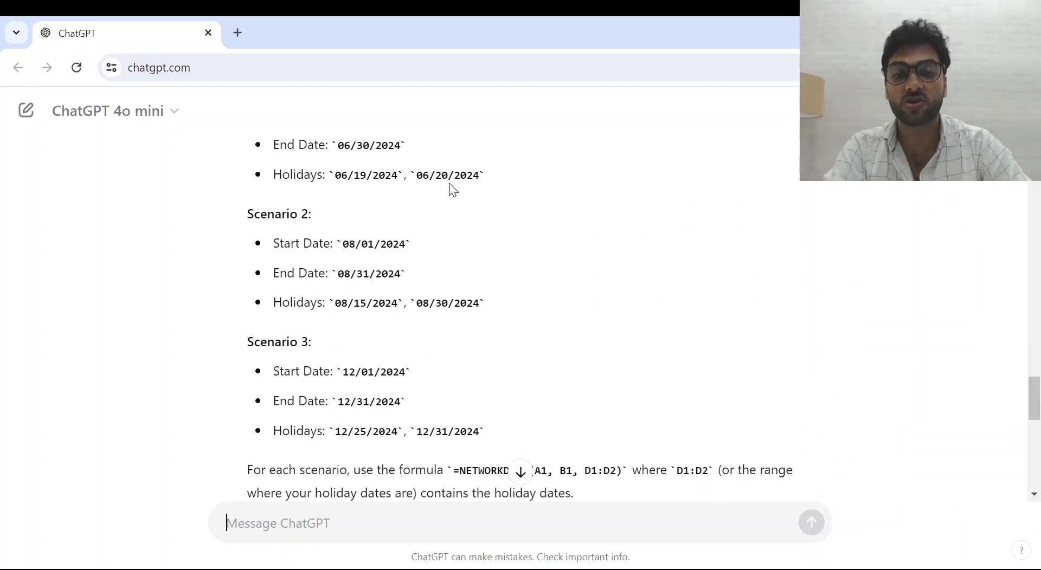
Review the reply's scenario holiday dates, the practice tables for number of days and working days, and the suggested formulas
drag(466, 180, 344, 177)
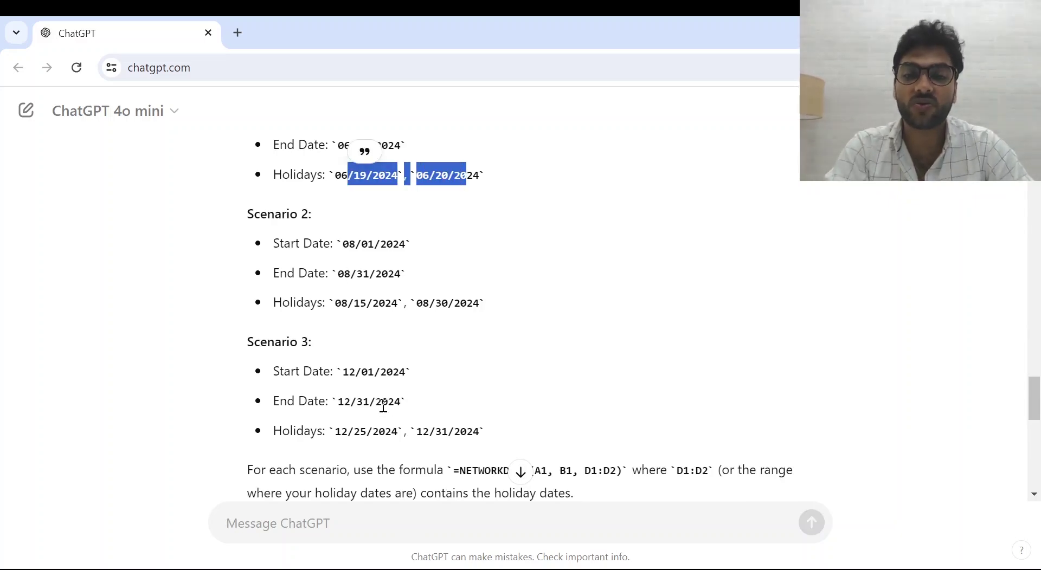
scroll(385, 415, down, 3)
scroll(383, 407, down, 7)
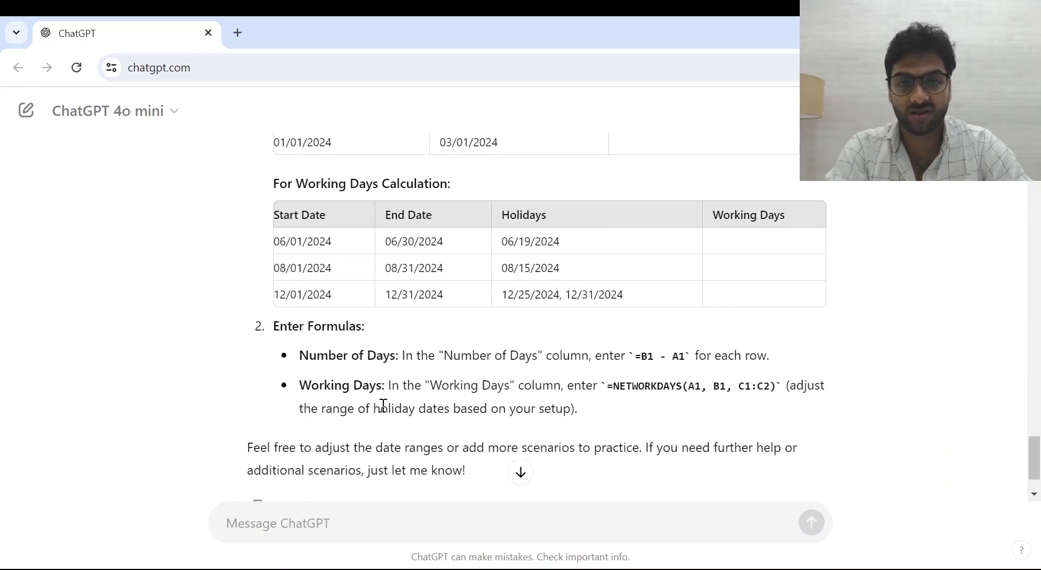
scroll(384, 406, up, 2)
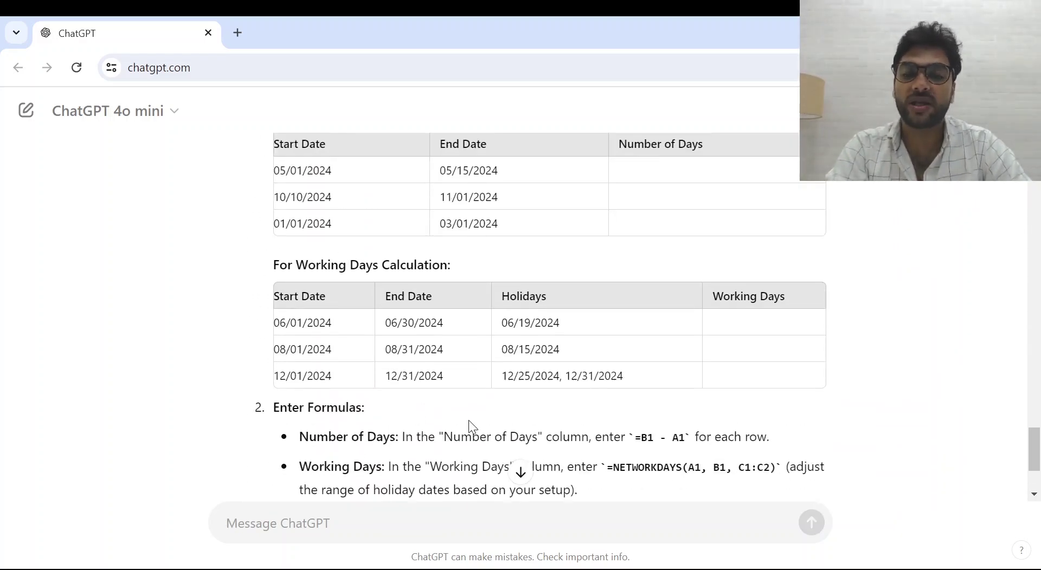
scroll(471, 422, up, 2)
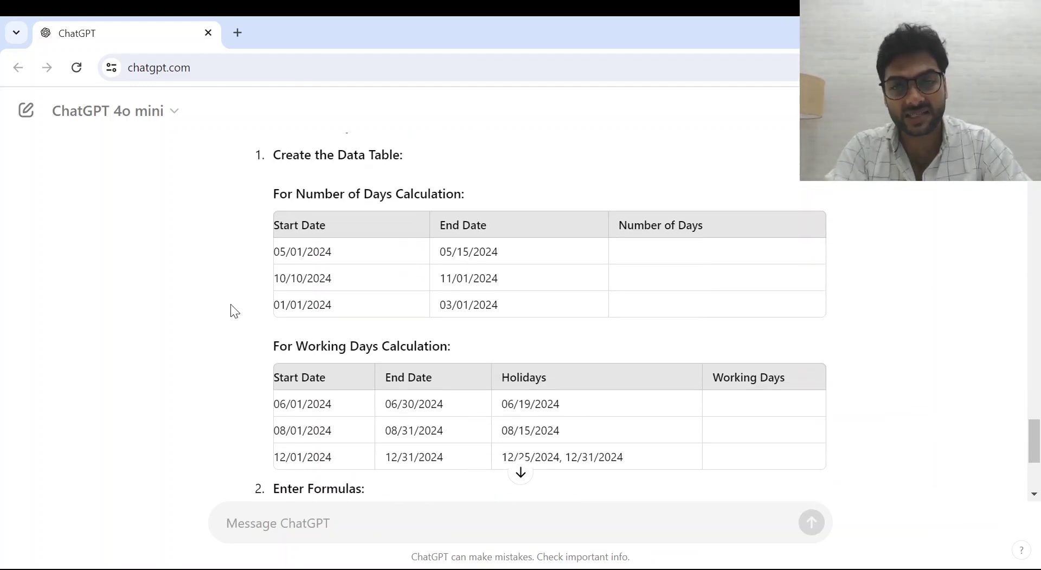